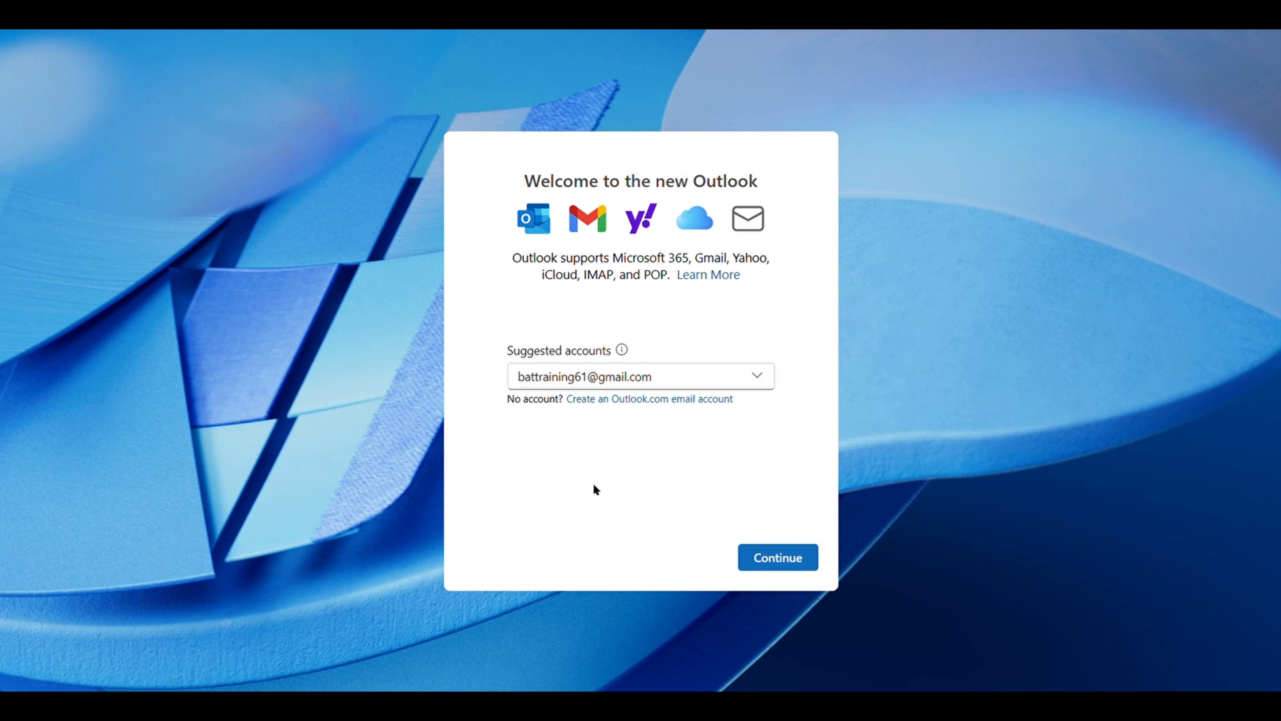
- Continue Outlook setup with the suggested Gmail account and agree to sync it to the Microsoft Cloud
{"action": "key", "text": "Tab"}
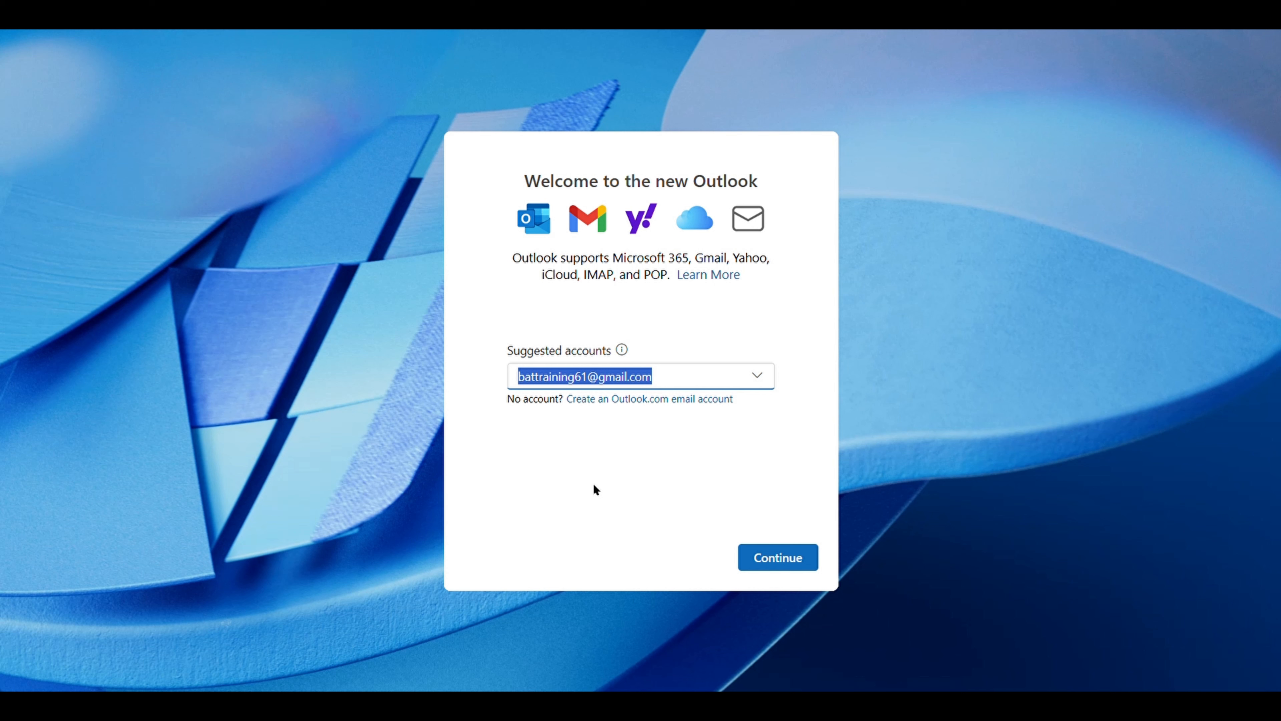
{"action": "left_click", "coordinate": [594, 485]}
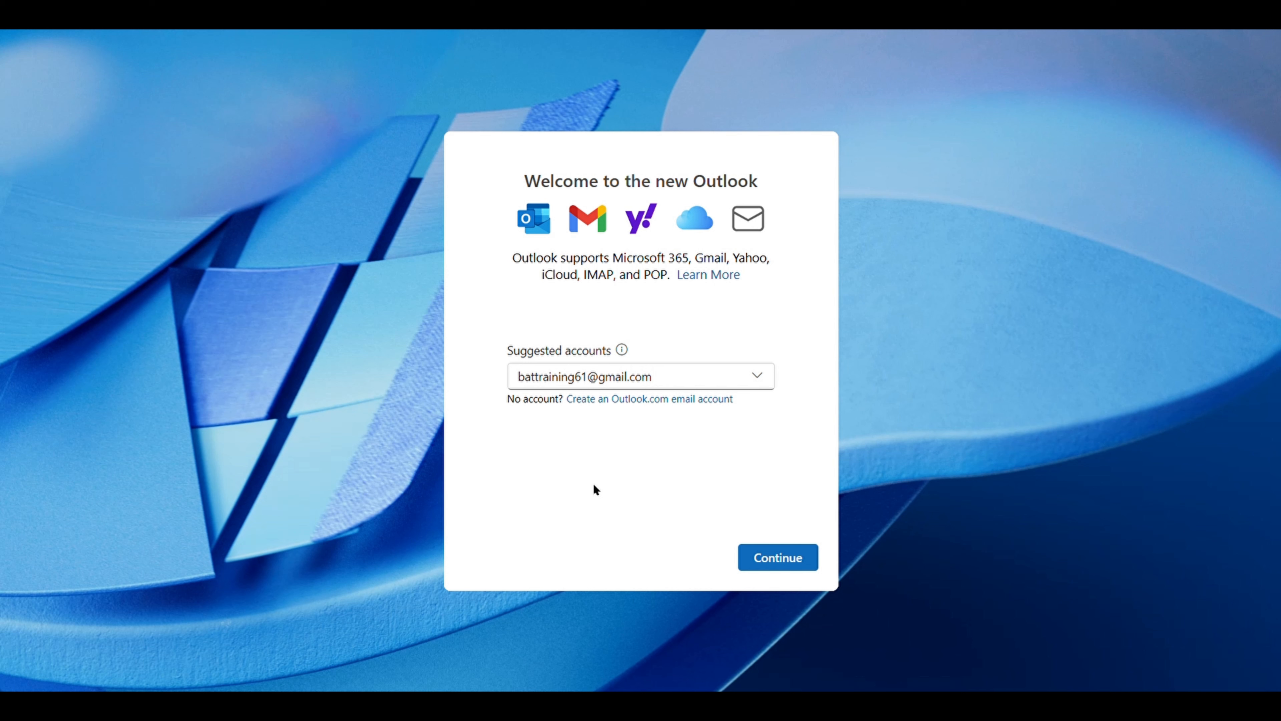
{"action": "key", "text": "Return"}
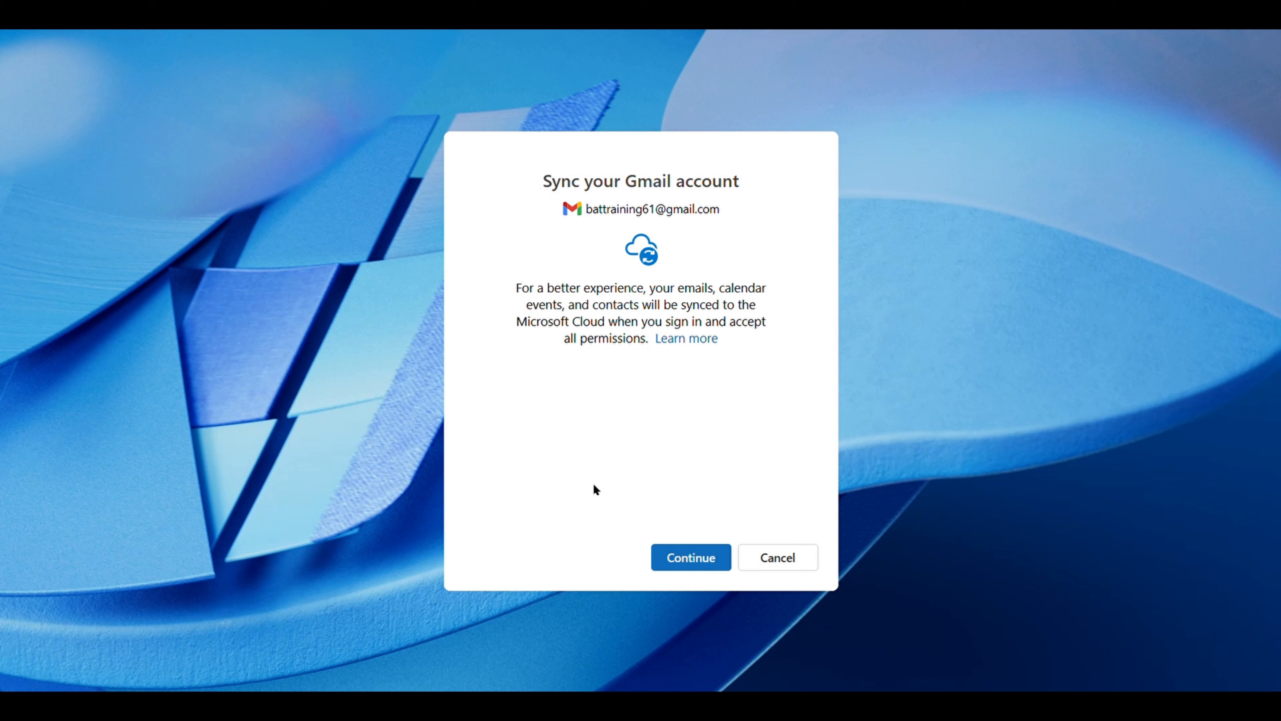
{"action": "key", "text": "Return"}
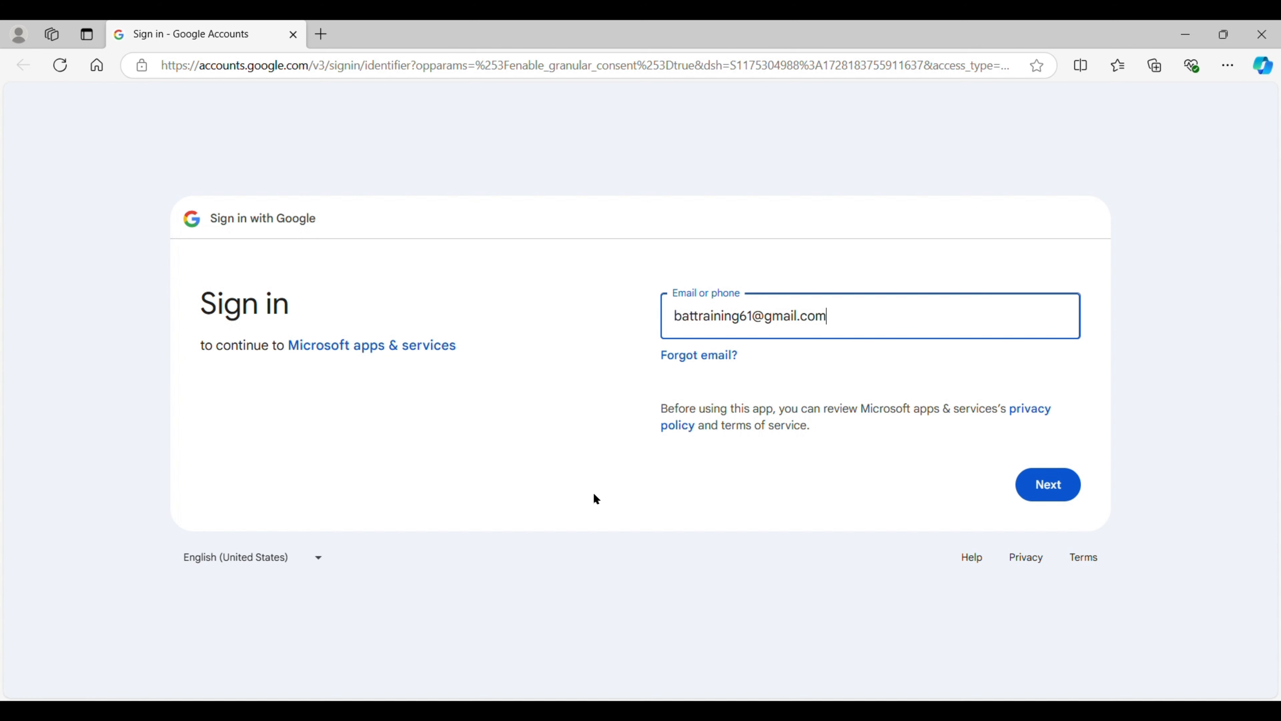
- Sign in to Google with the prefilled e-mail and the account password, and approve sign-in to Microsoft apps & services
{"action": "key", "text": "Return"}
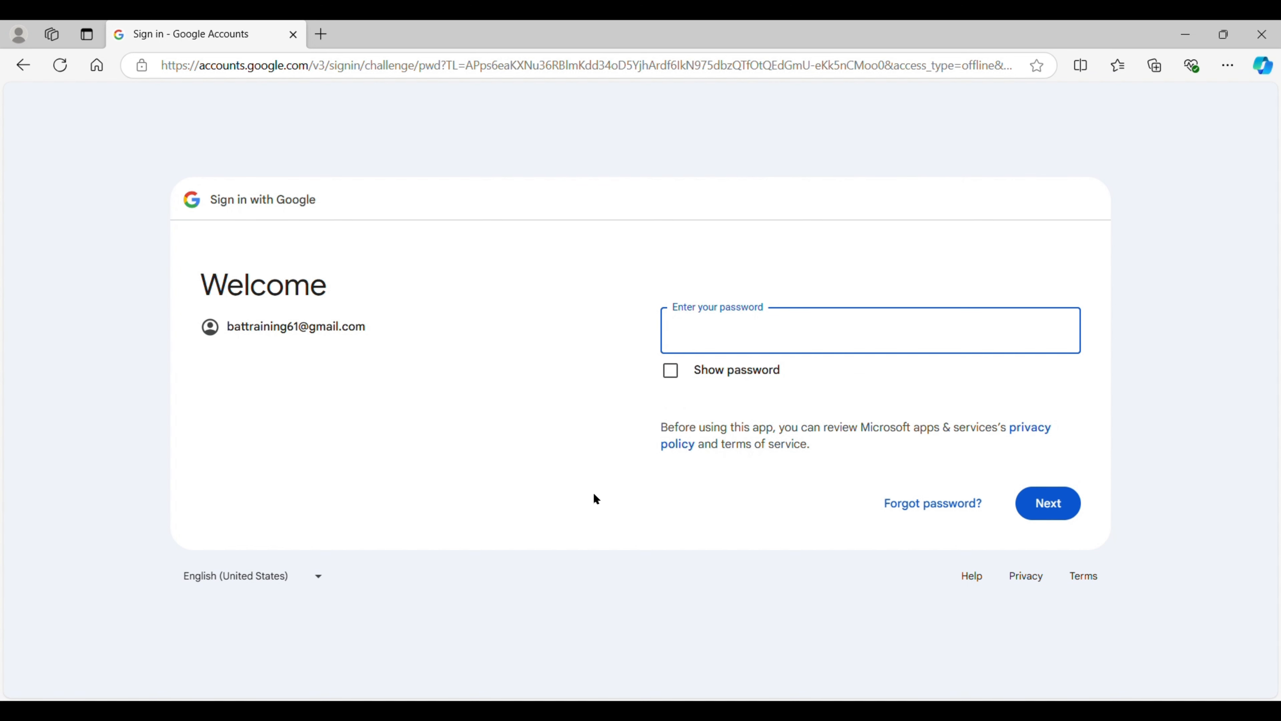
{"action": "type", "text": "••••••••"}
{"action": "key", "text": "Return"}
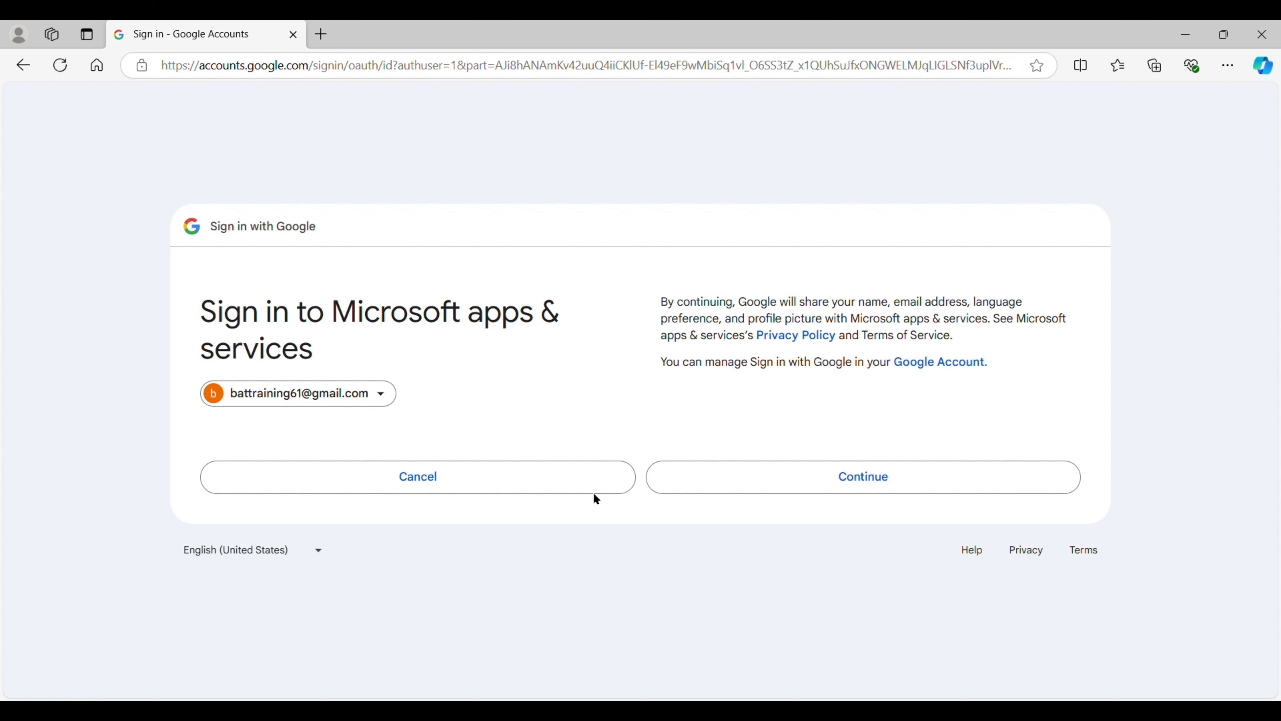
{"action": "key", "text": "Return"}
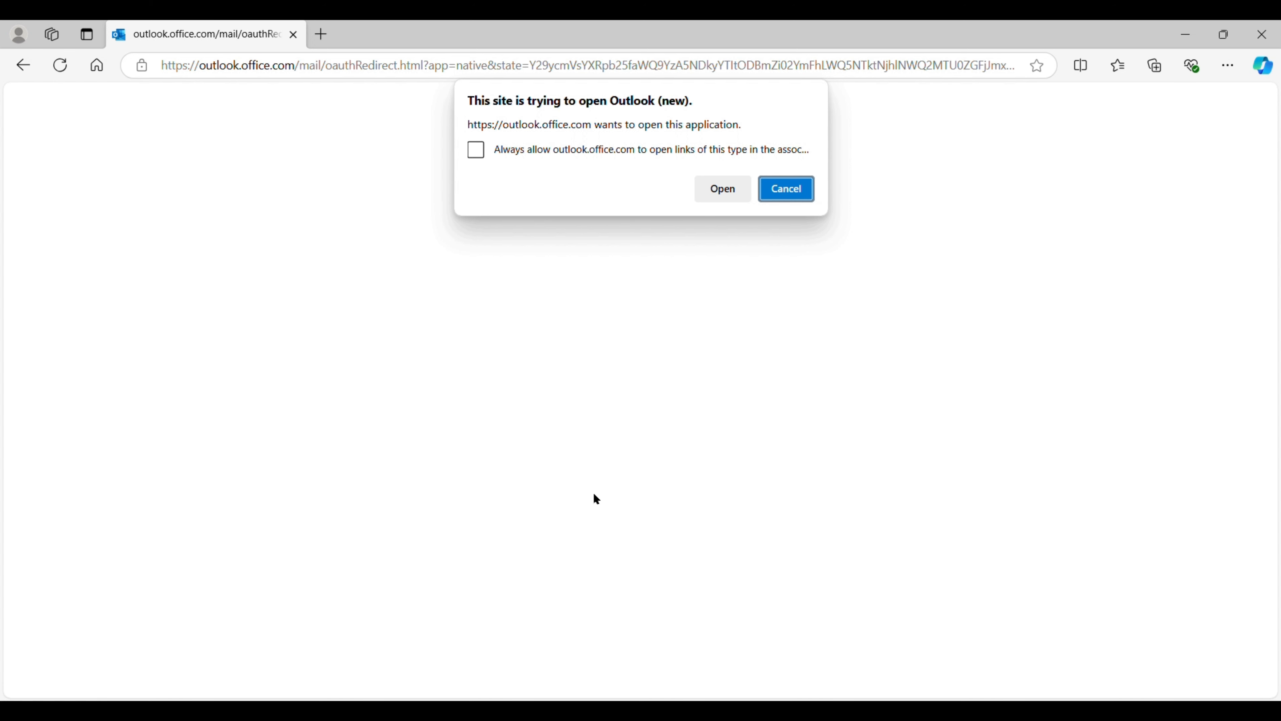
- Allow the outlook.office.com site to open Outlook (new)
{"action": "key", "text": "shift+Tab"}
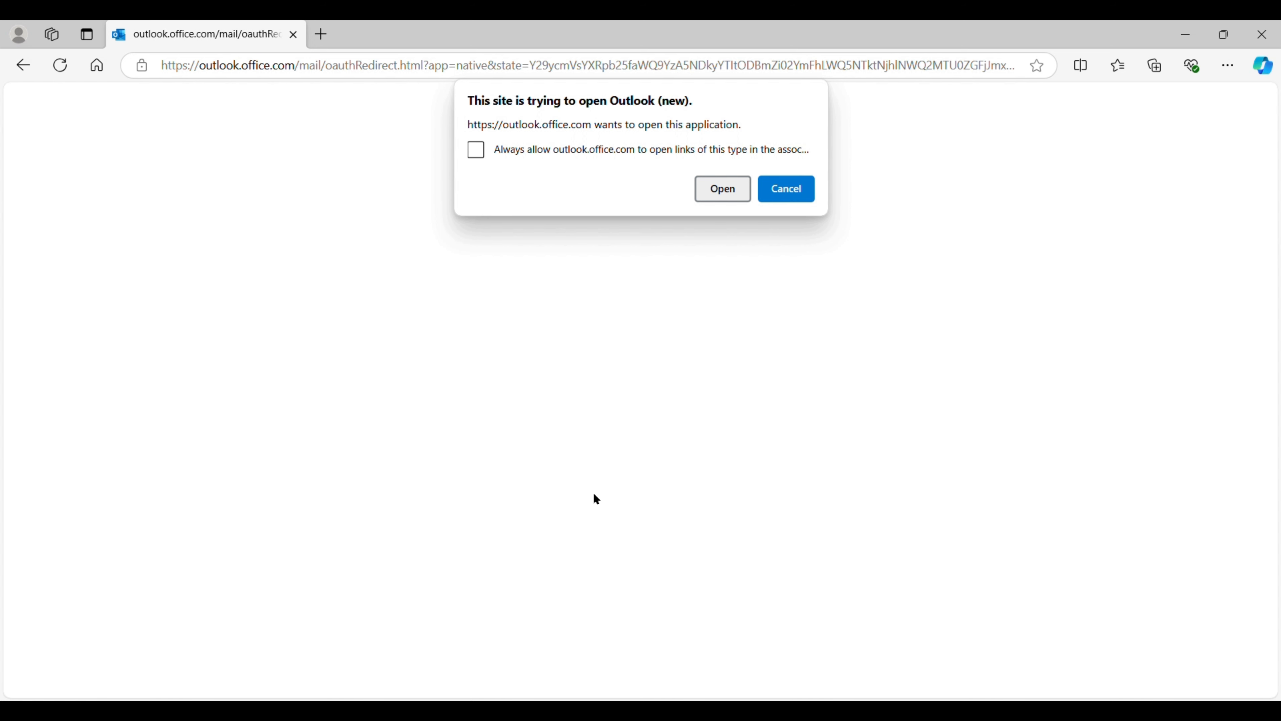
{"action": "key", "text": "Tab"}
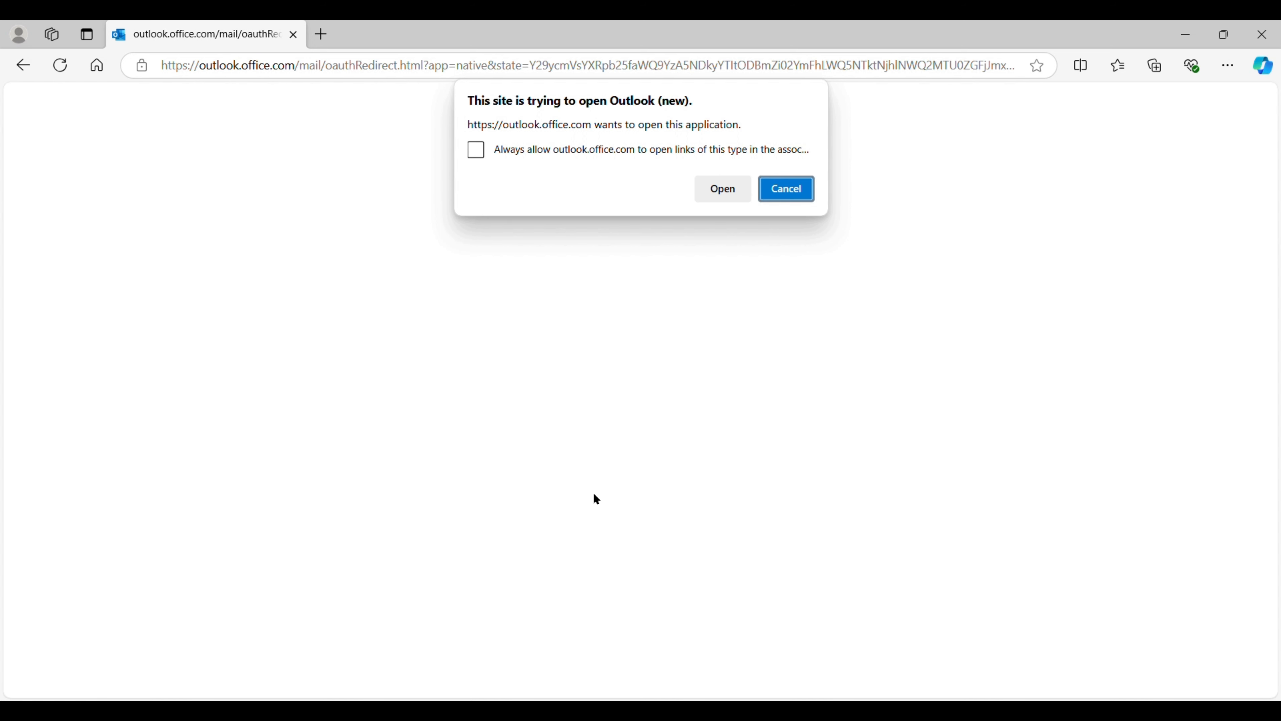
{"action": "key", "text": "shift+Tab"}
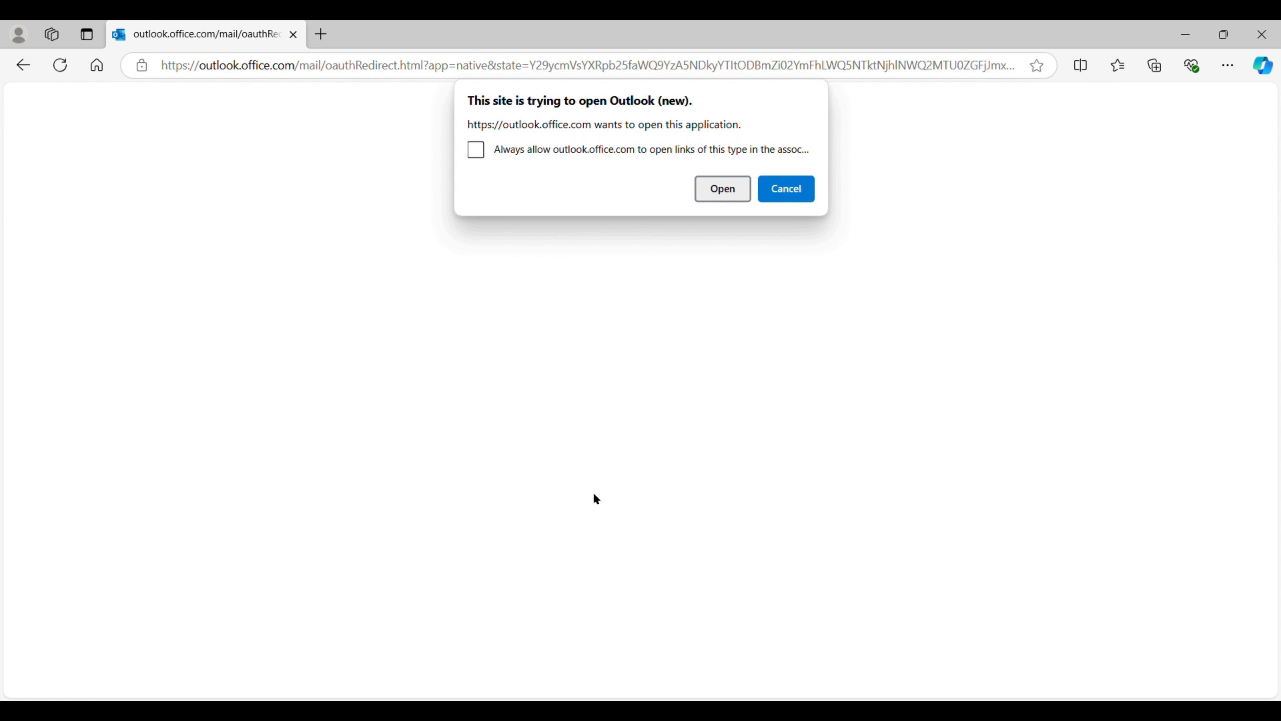
{"action": "key", "text": "Return"}
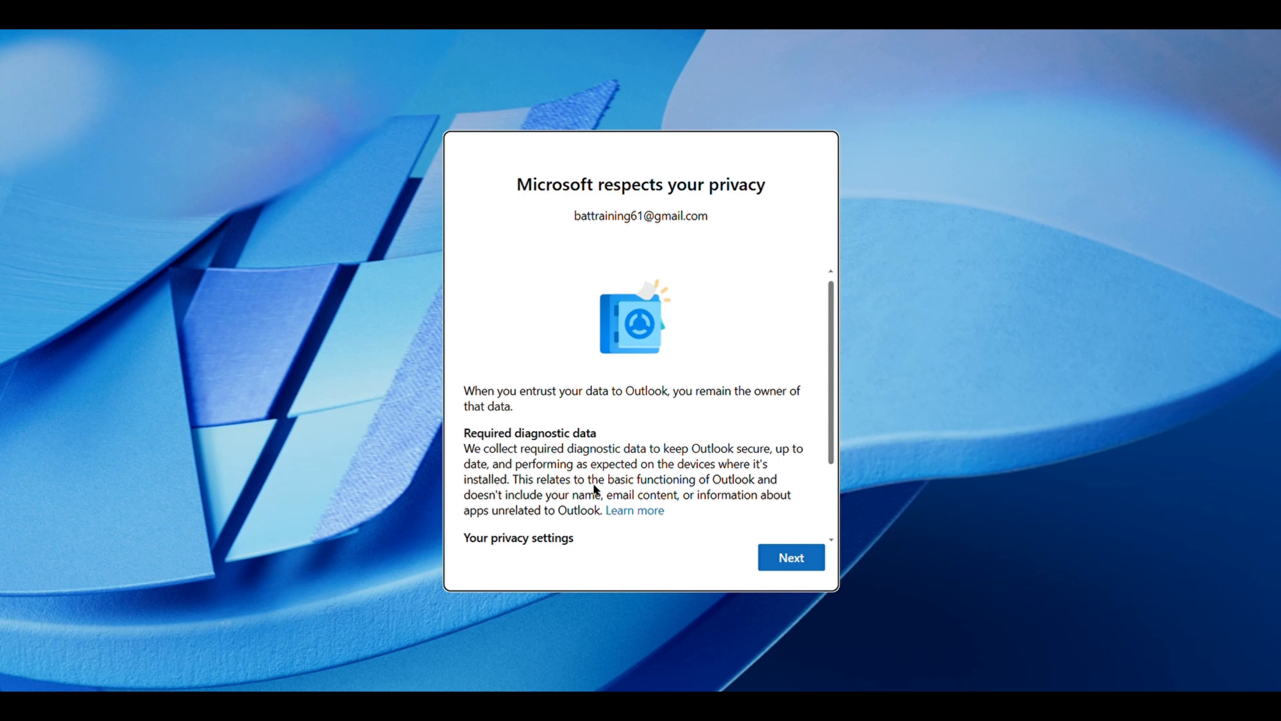
- Complete the privacy pages without sending optional data, and apply the language, time and theme settings from Windows
{"action": "scroll", "coordinate": [593, 487], "scroll_direction": "down", "scroll_amount": 2}
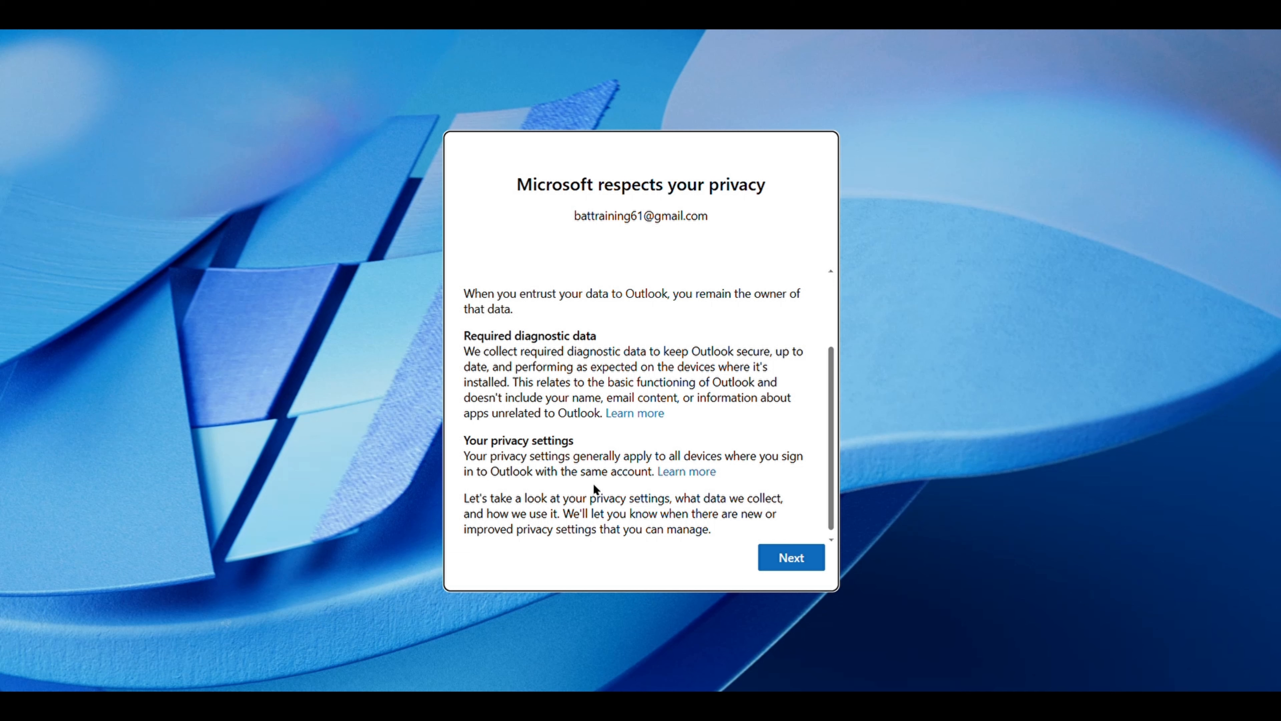
{"action": "key", "text": "Return"}
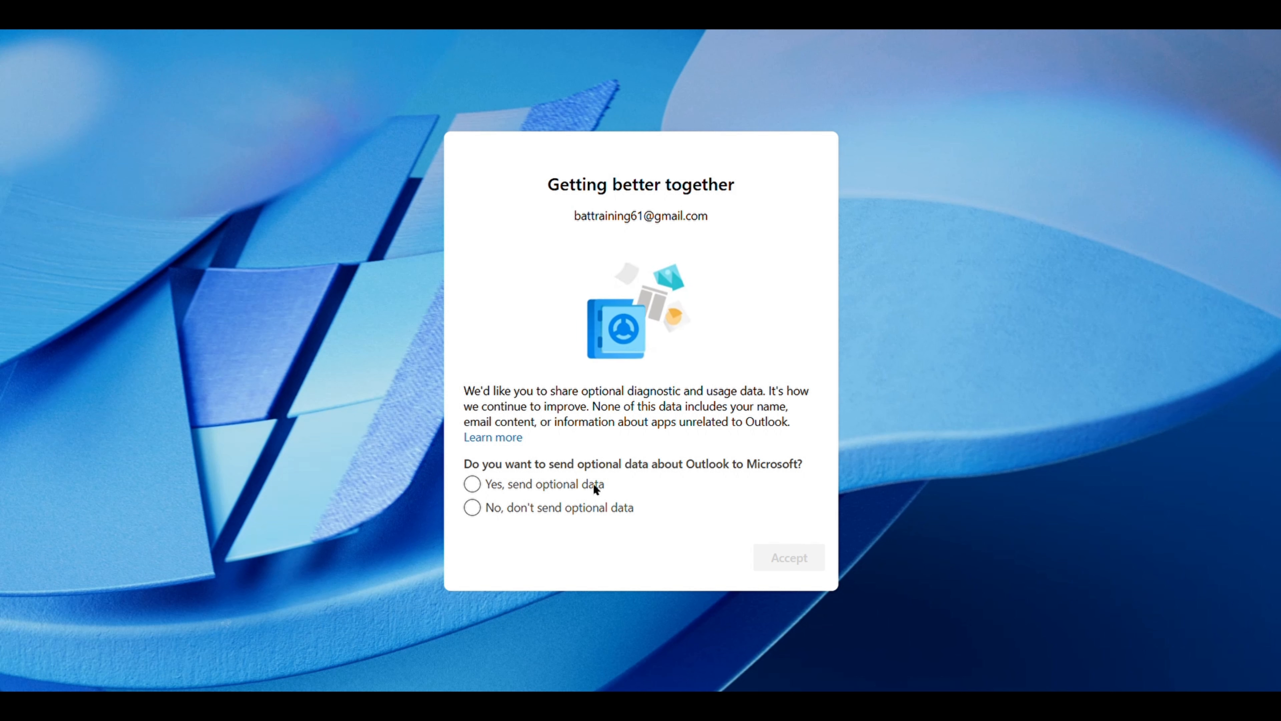
{"action": "key", "text": "Down"}
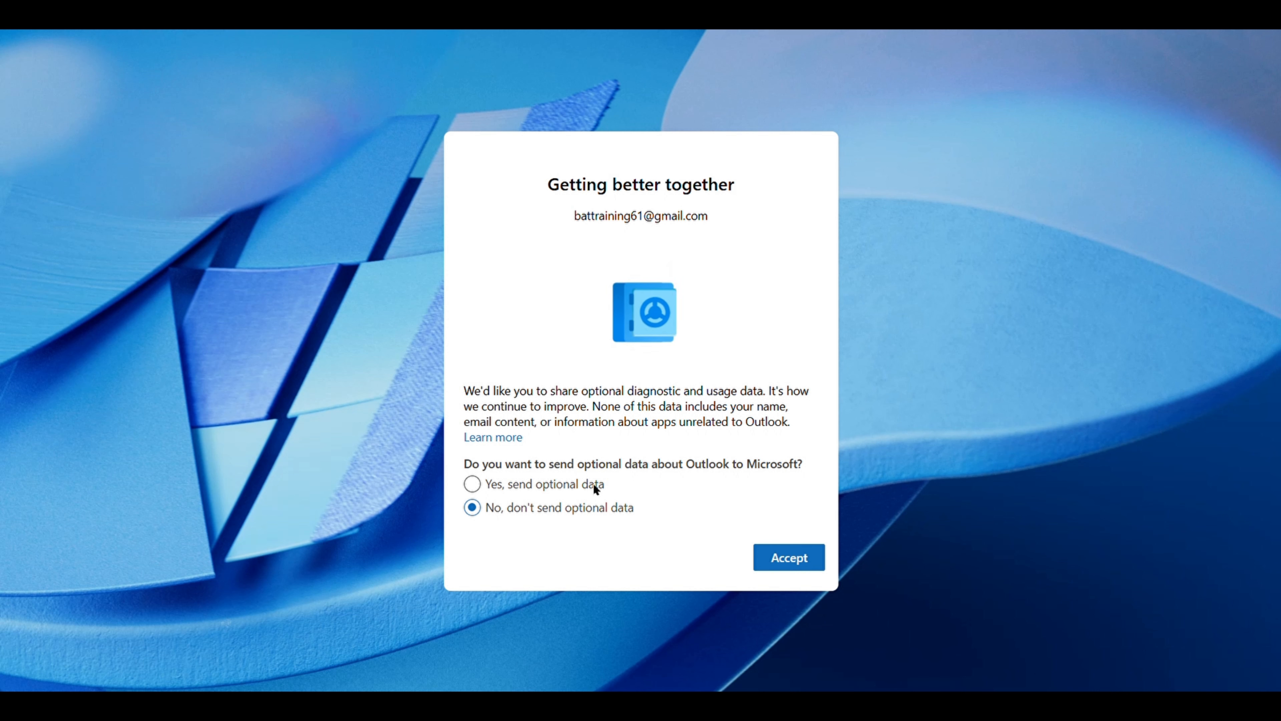
{"action": "key", "text": "Return"}
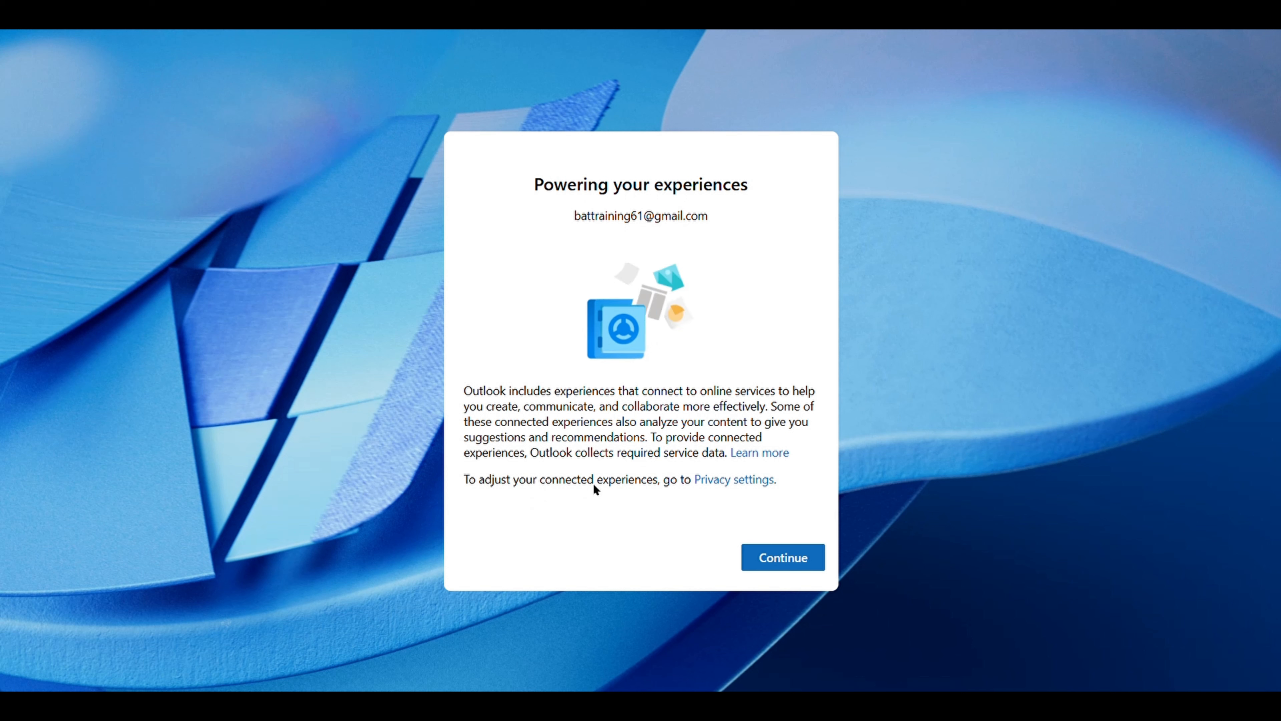
{"action": "key", "text": "Return"}
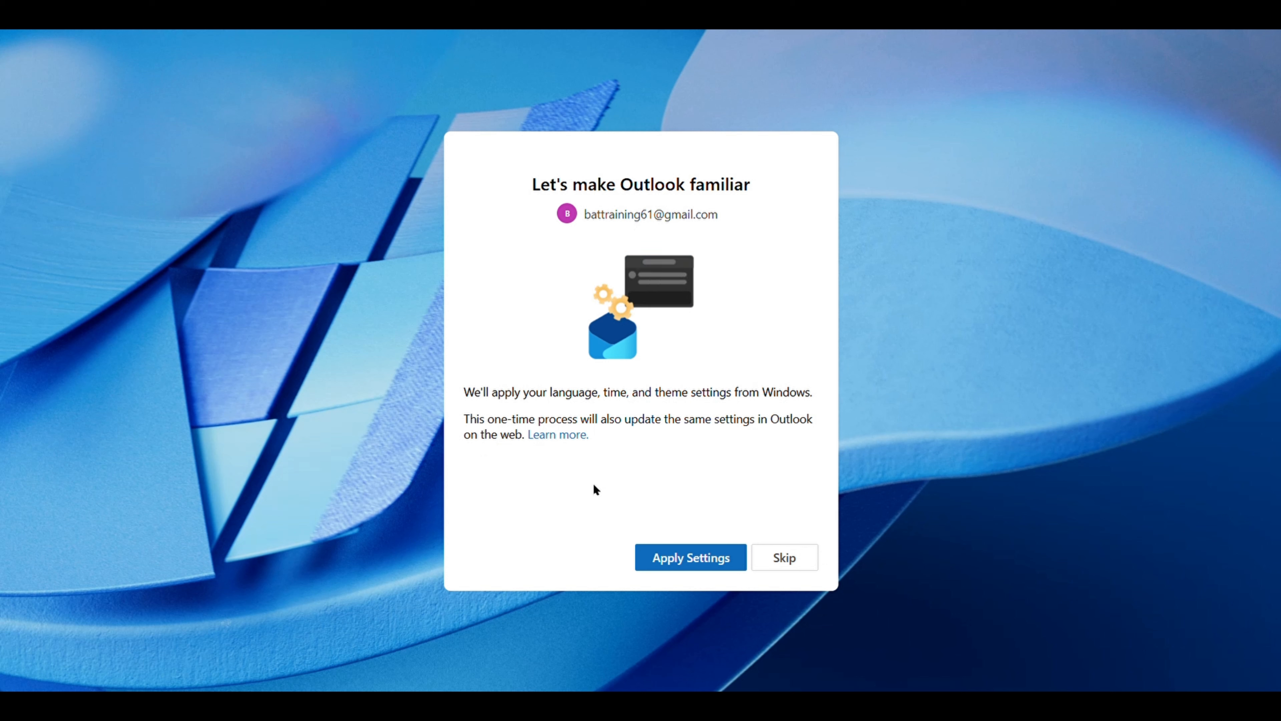
{"action": "key", "text": "Return"}
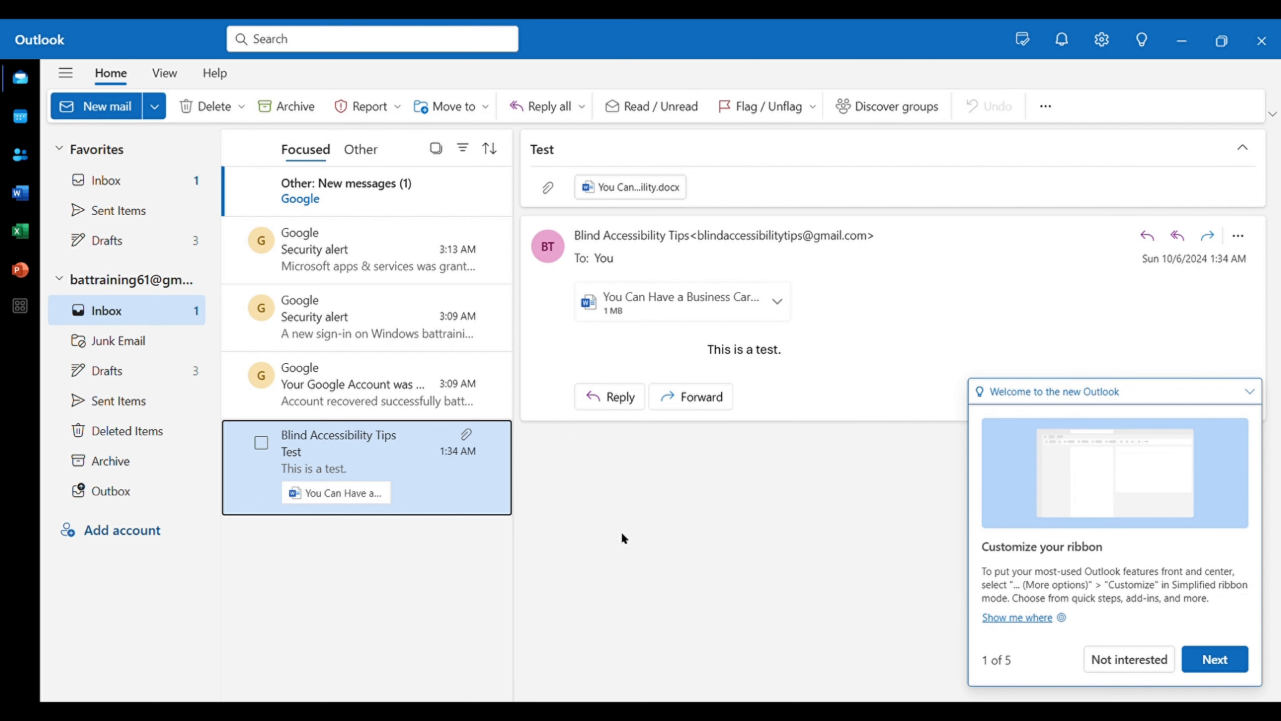
- Examine the main areas of the mail window in turn: folder list, reading pane, ribbon, app bar and message list
{"action": "key", "text": "shift+F6"}
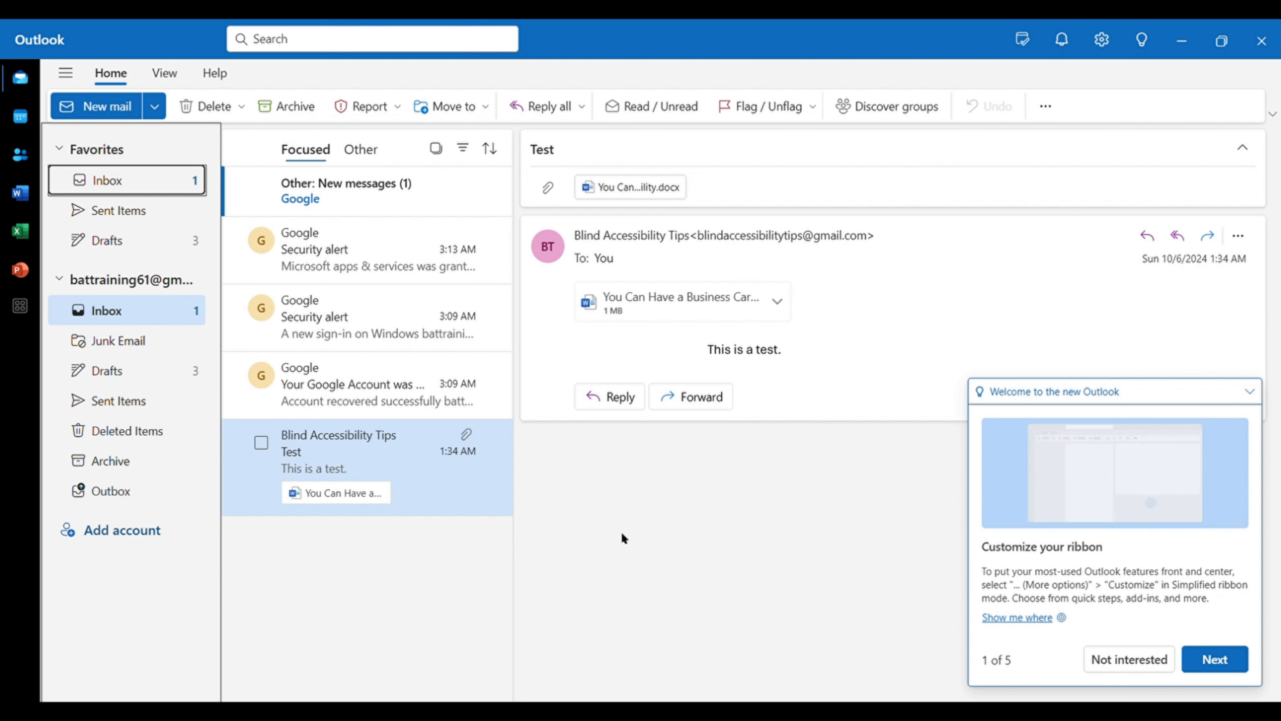
{"action": "key", "text": "F6"}
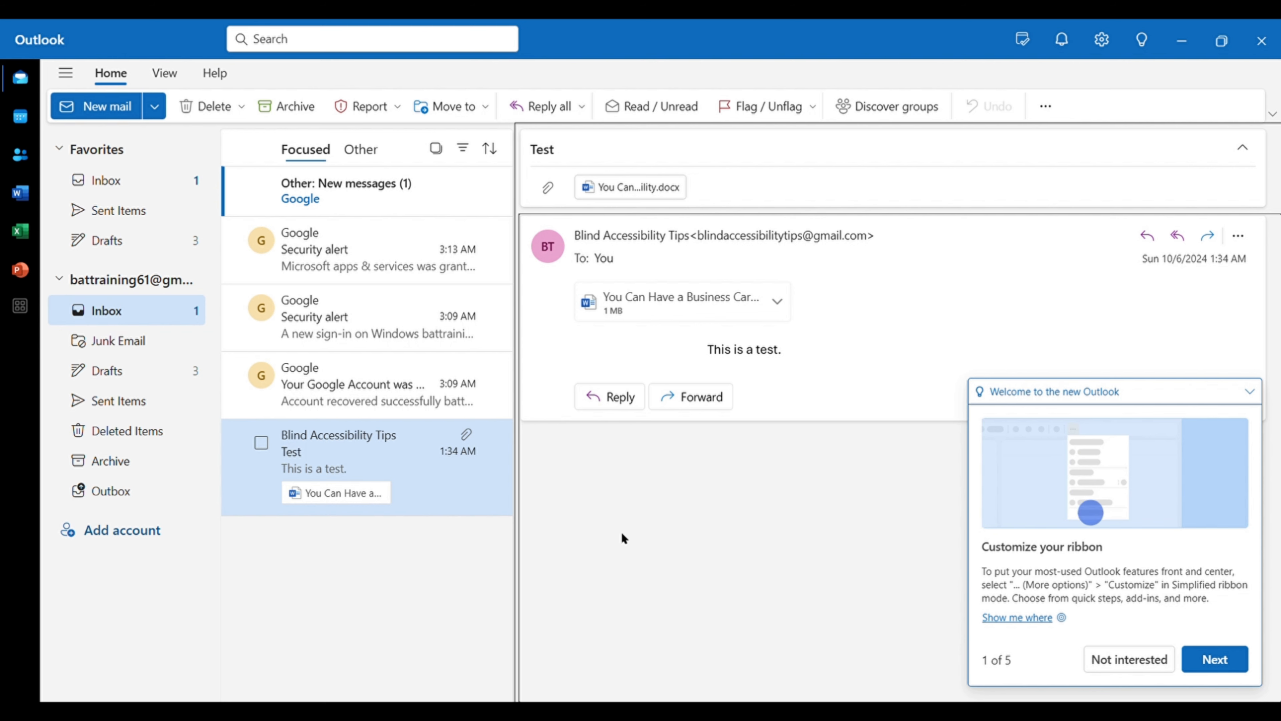
{"action": "key", "text": "alt"}
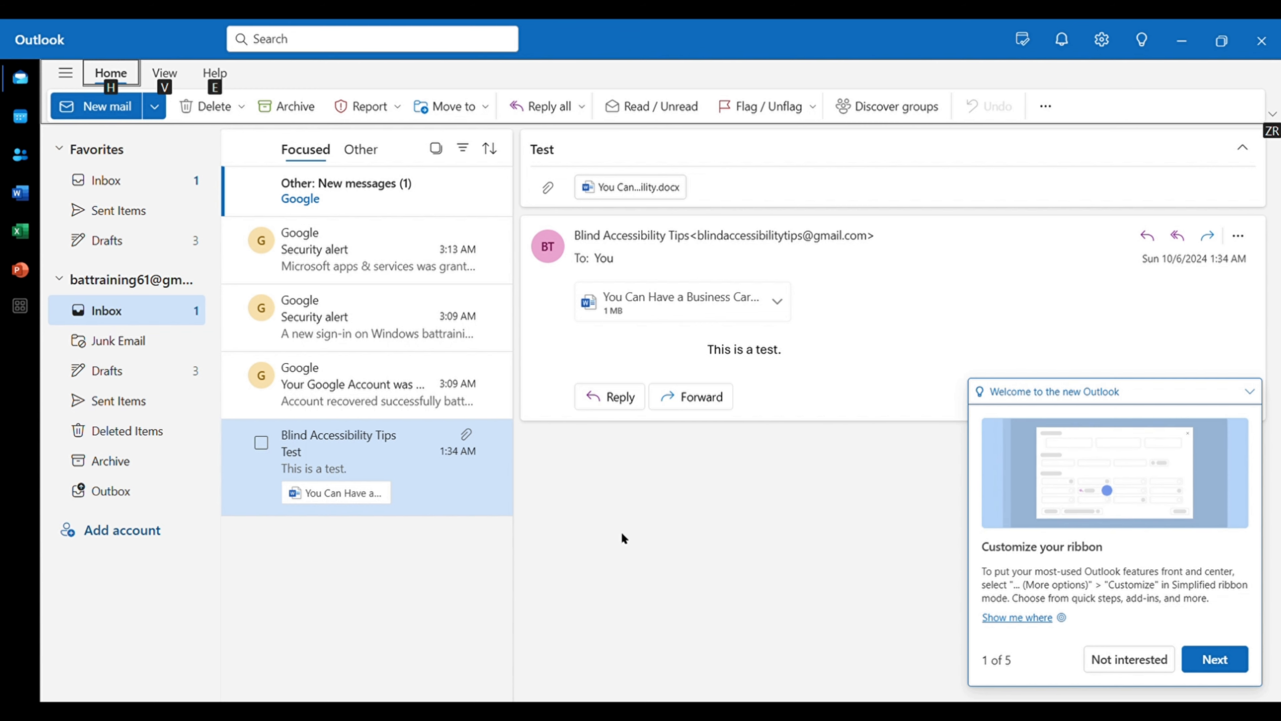
{"action": "key", "text": "Escape"}
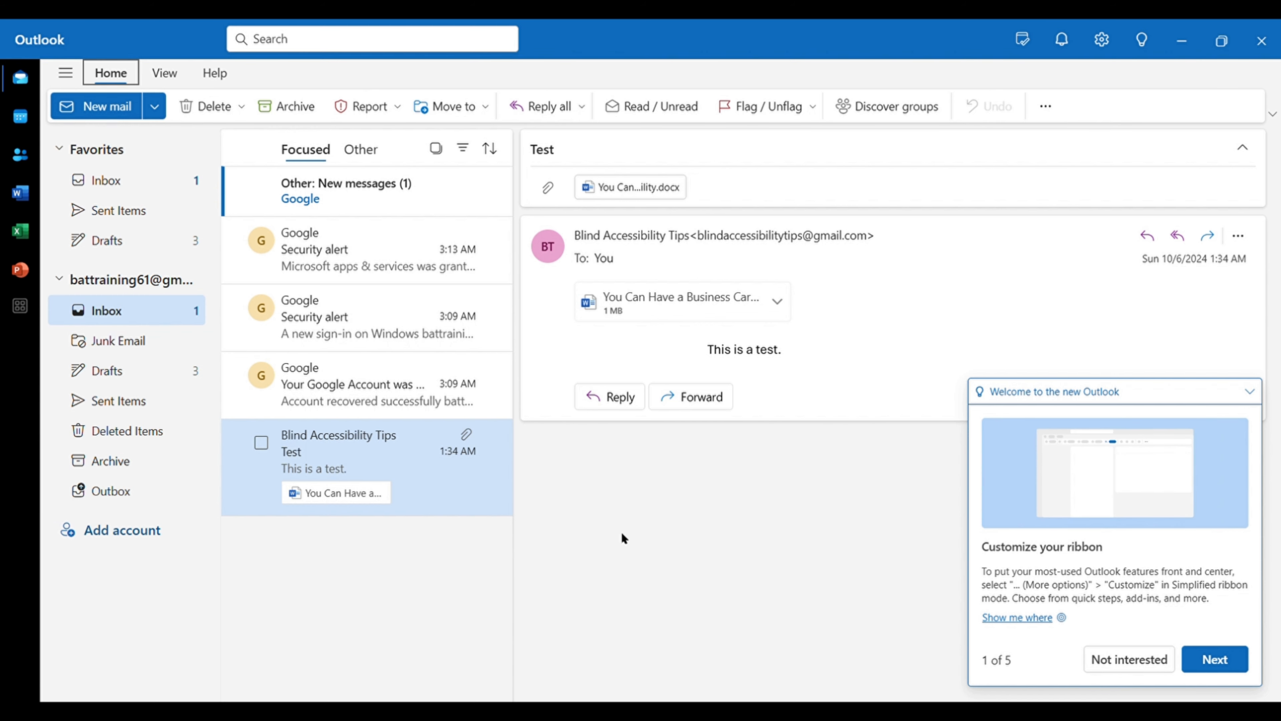
{"action": "key", "text": "F6"}
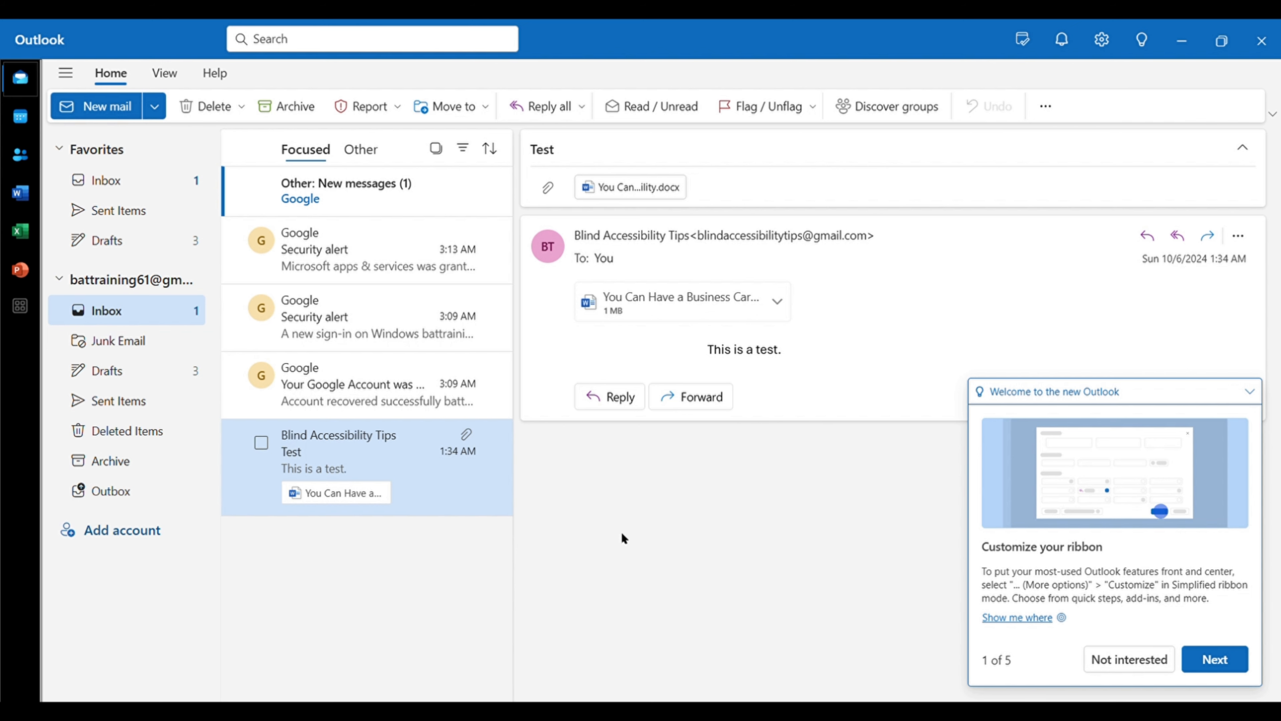
{"action": "key", "text": "F6"}
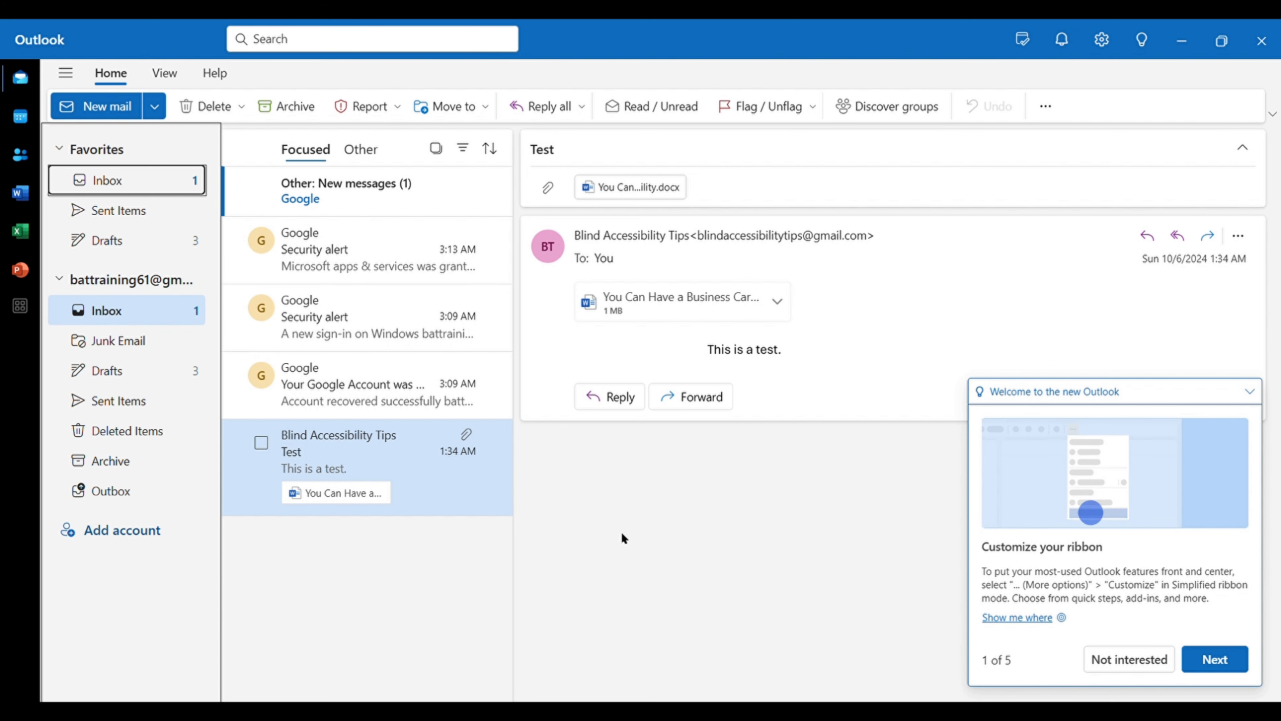
{"action": "key", "text": "Tab"}
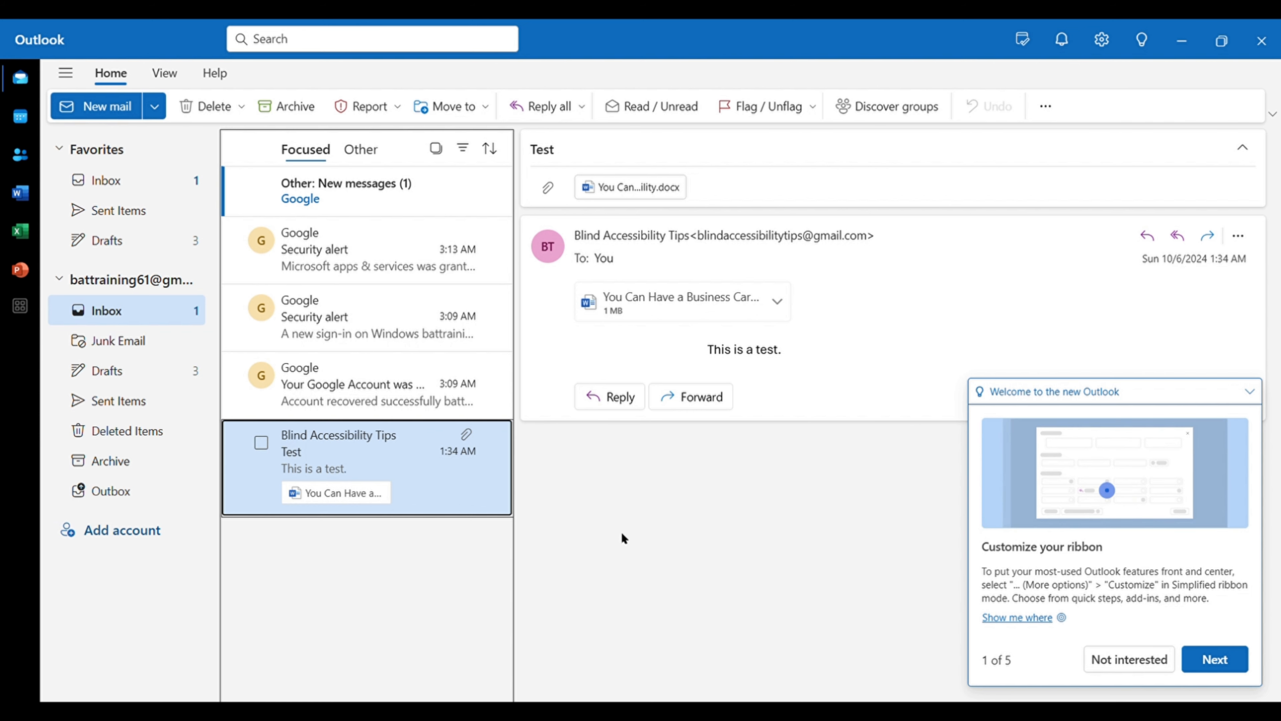
- Open the mail view settings and hide the reading pane
{"action": "key", "text": "alt"}
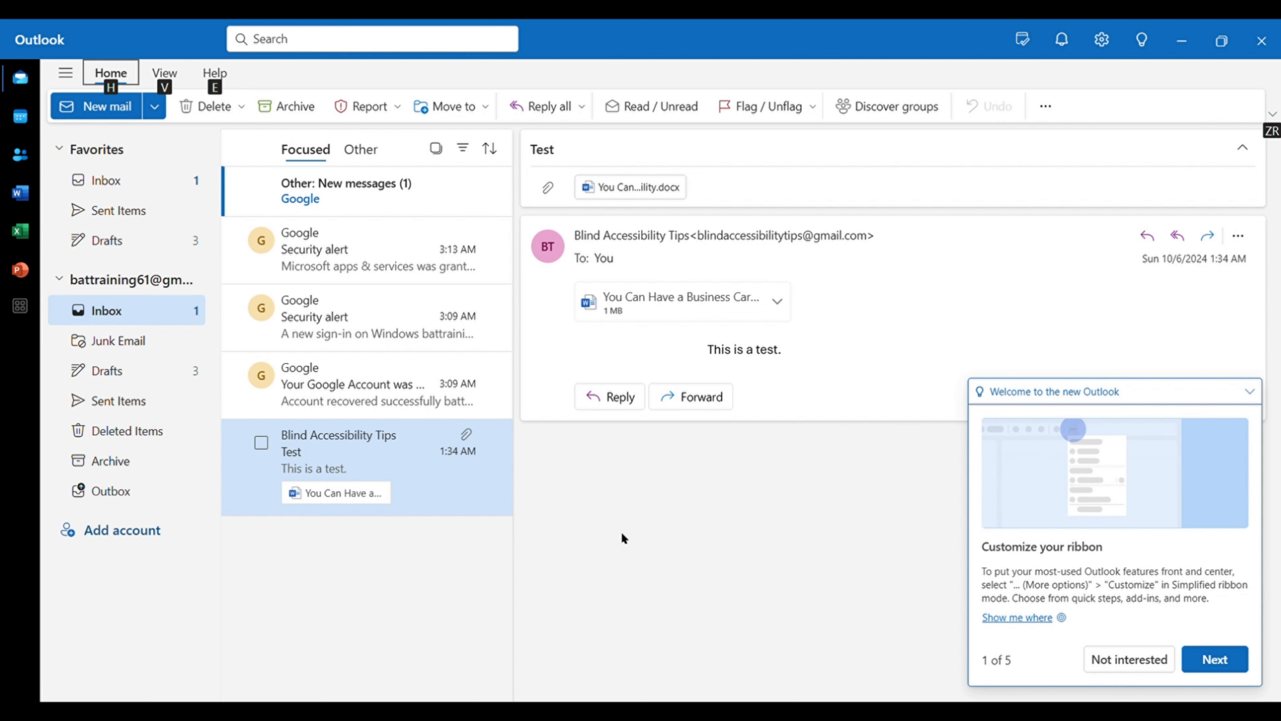
{"action": "key", "text": "v"}
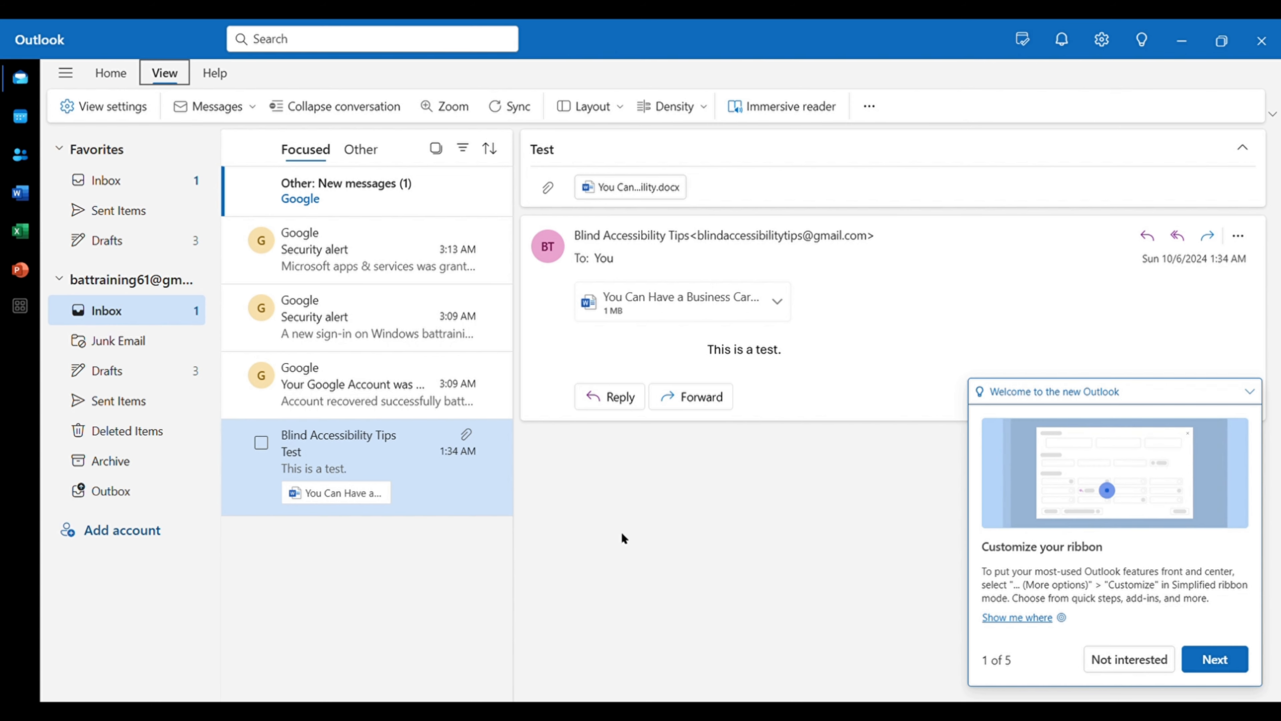
{"action": "key", "text": "Right"}
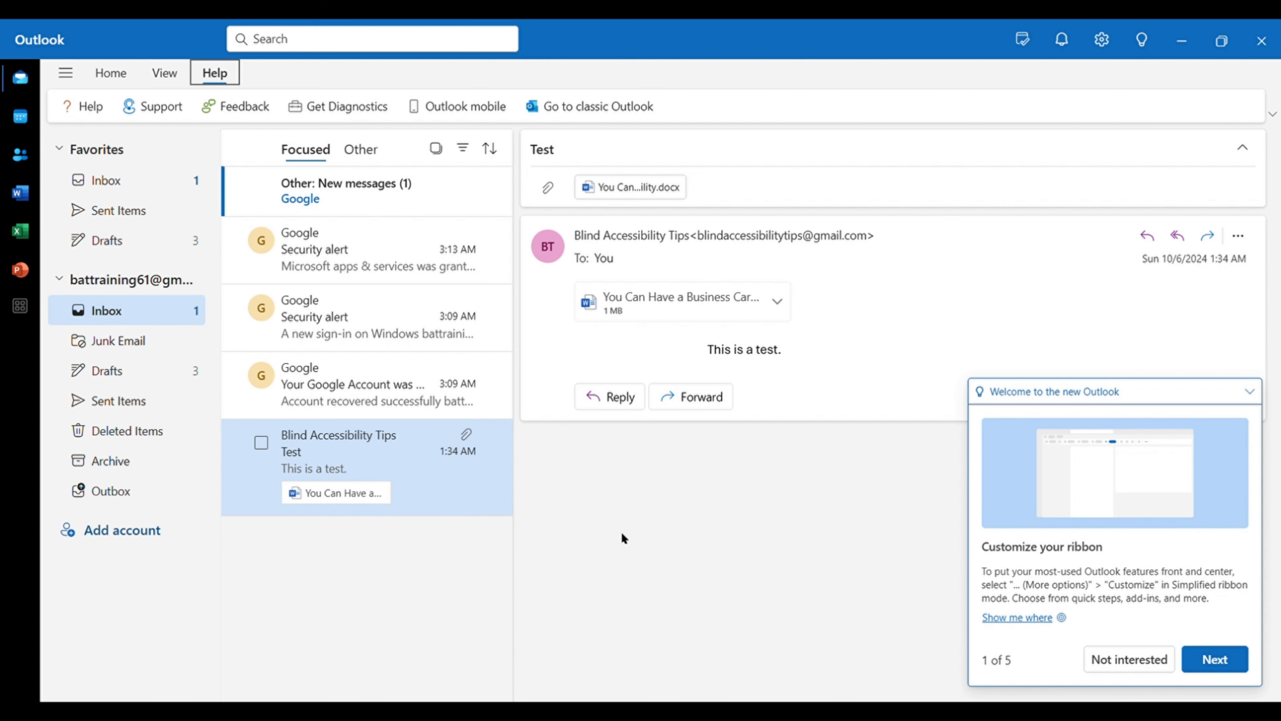
{"action": "key", "text": "Right"}
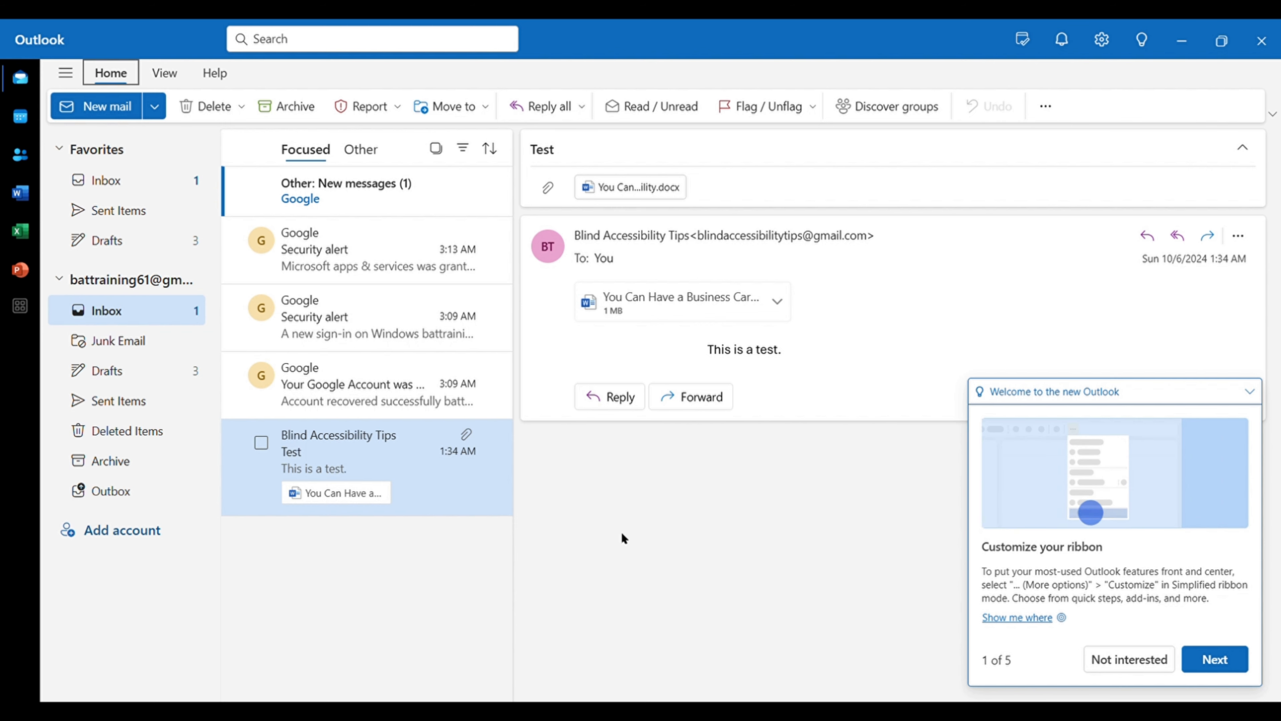
{"action": "key", "text": "Right"}
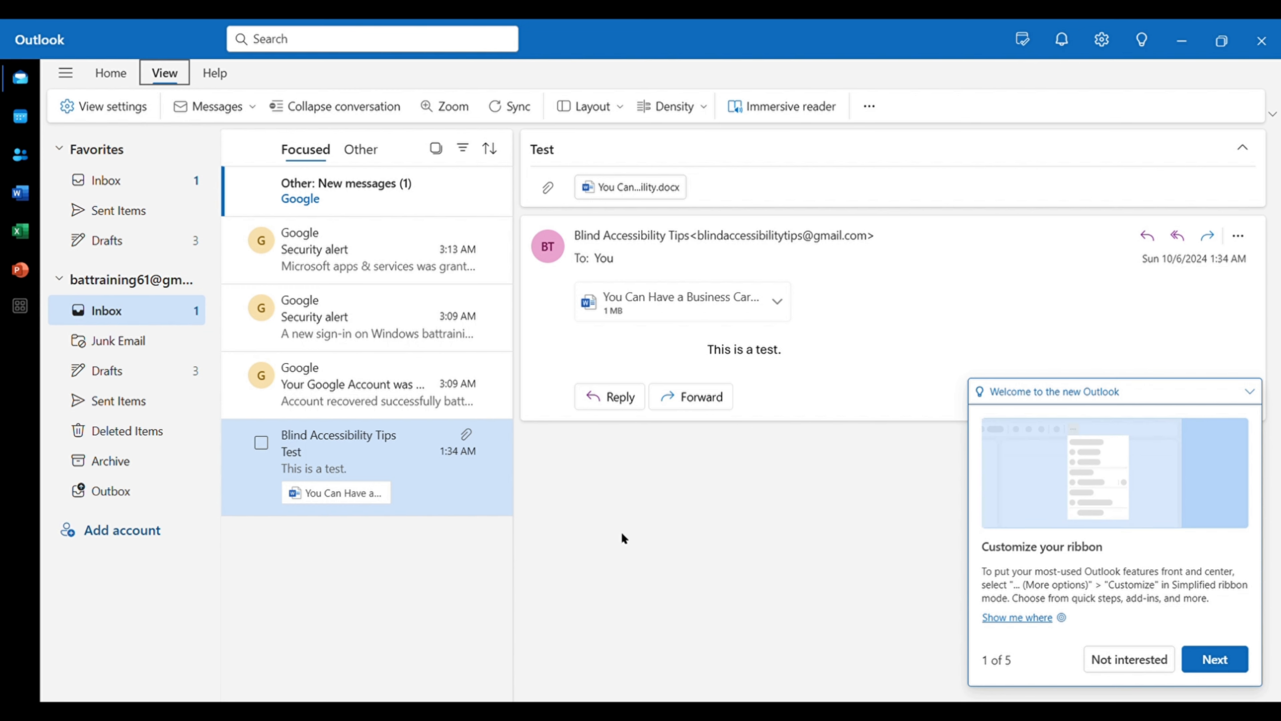
{"action": "key", "text": "Tab"}
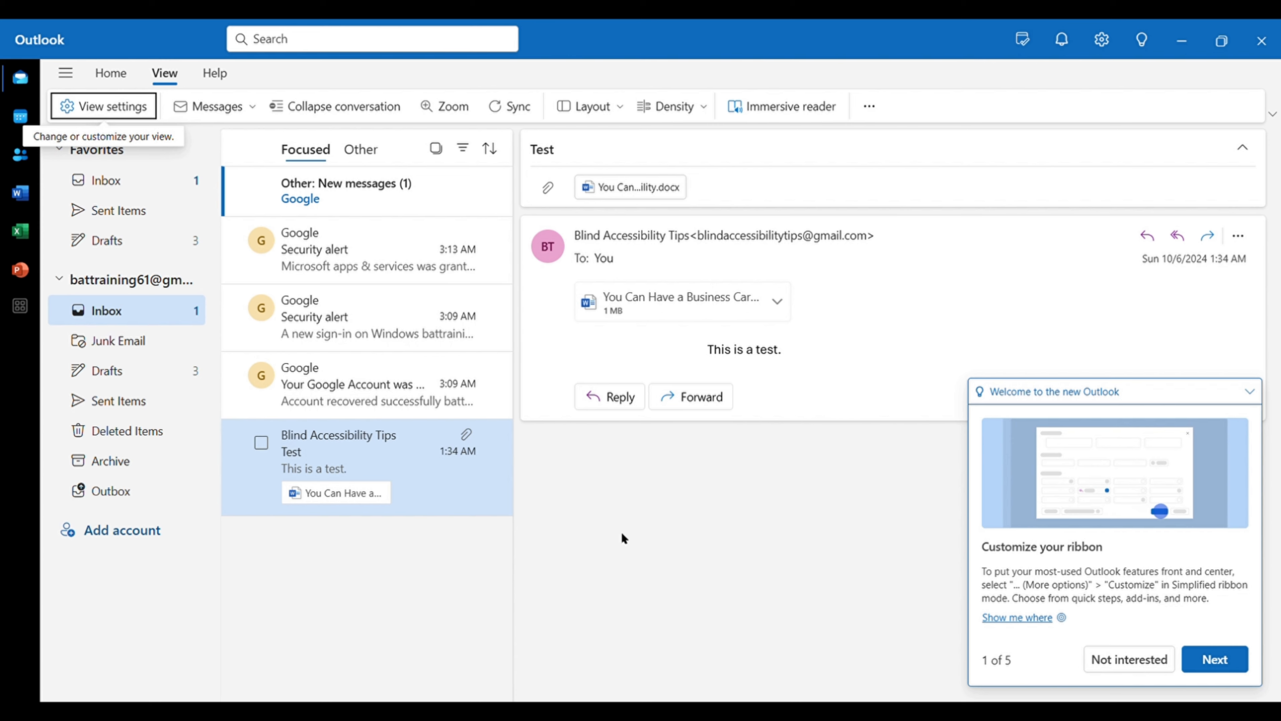
{"action": "key", "text": "Return"}
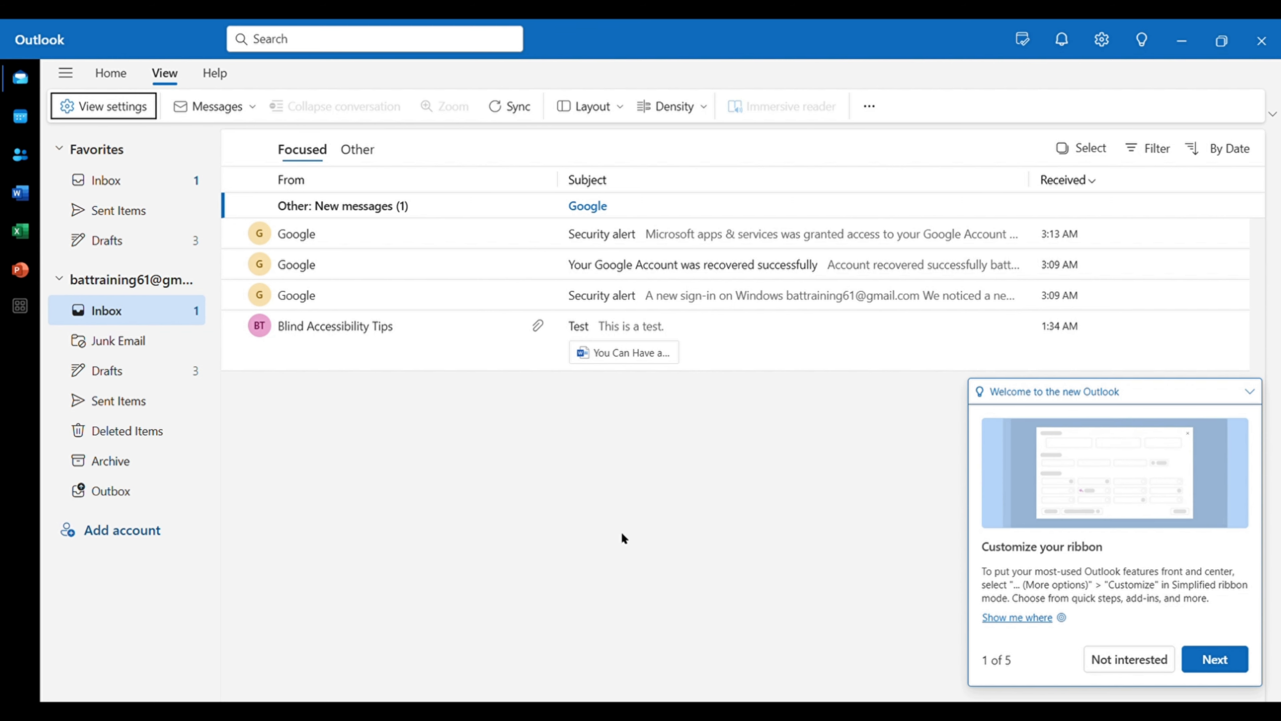
- Return the focus to the message list, on the Test message from Blind Accessibility Tips
{"action": "key", "text": "alt"}
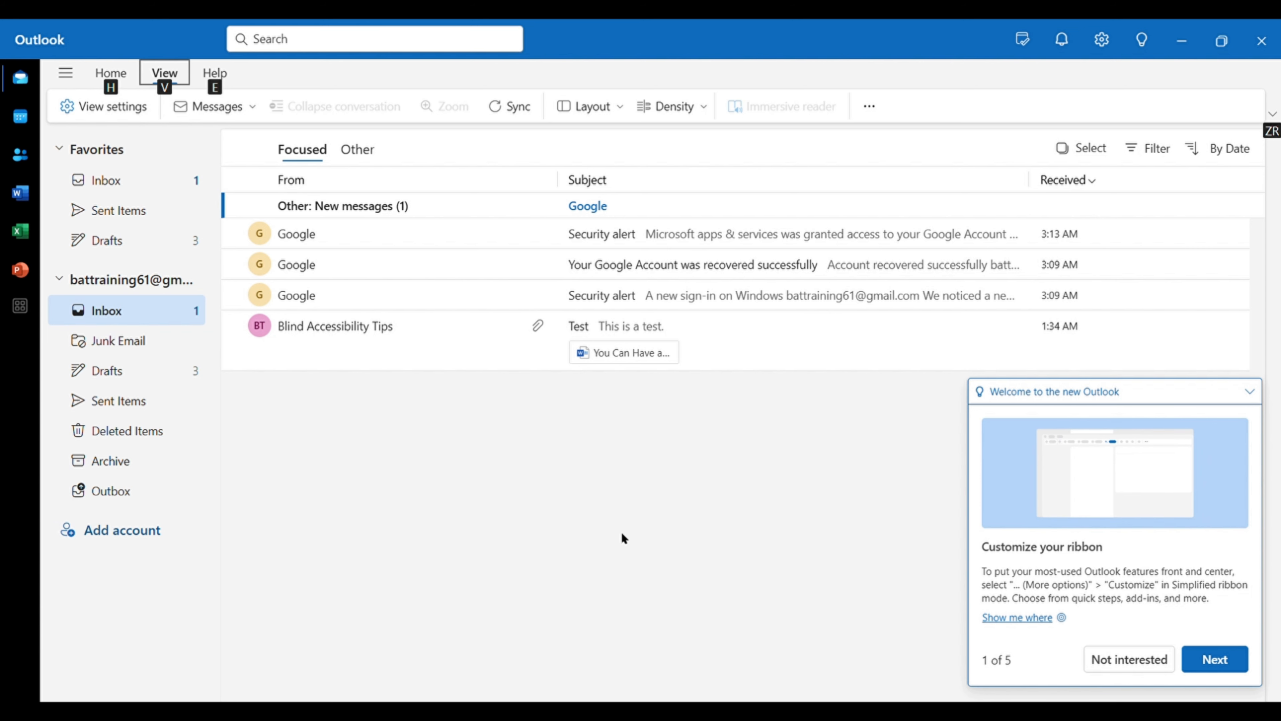
{"action": "key", "text": "Escape"}
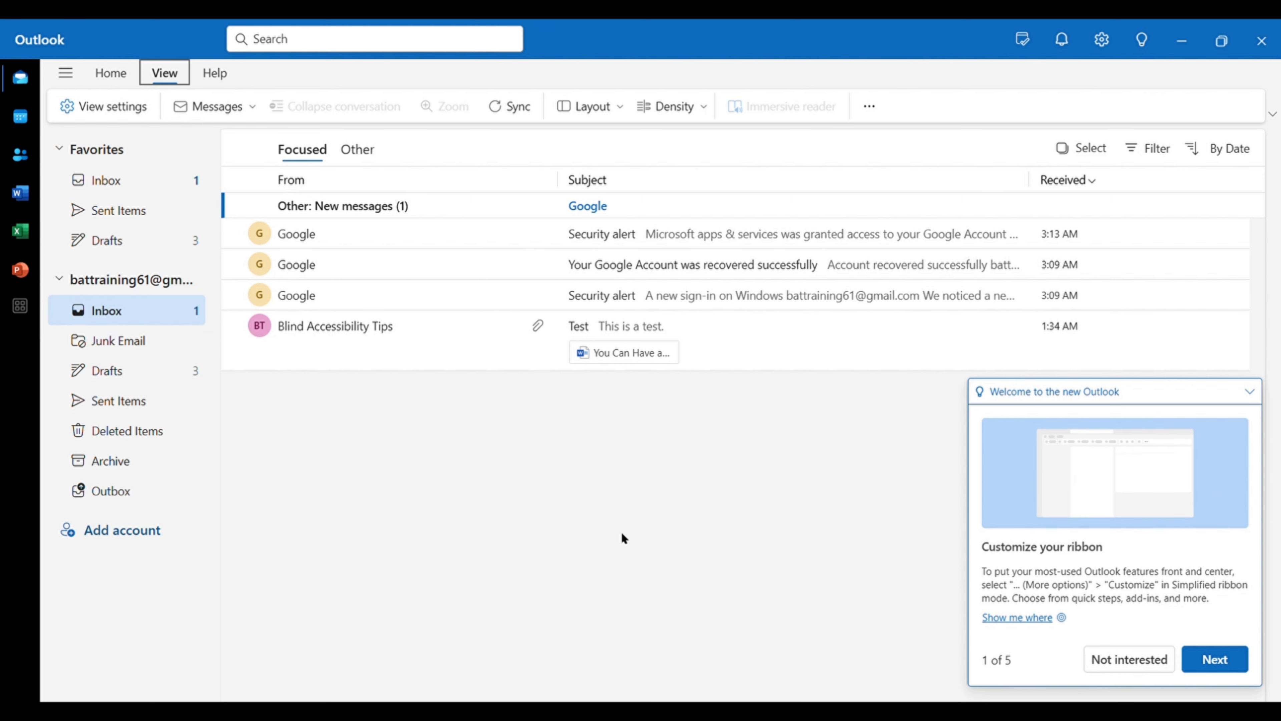
{"action": "key", "text": "F6"}
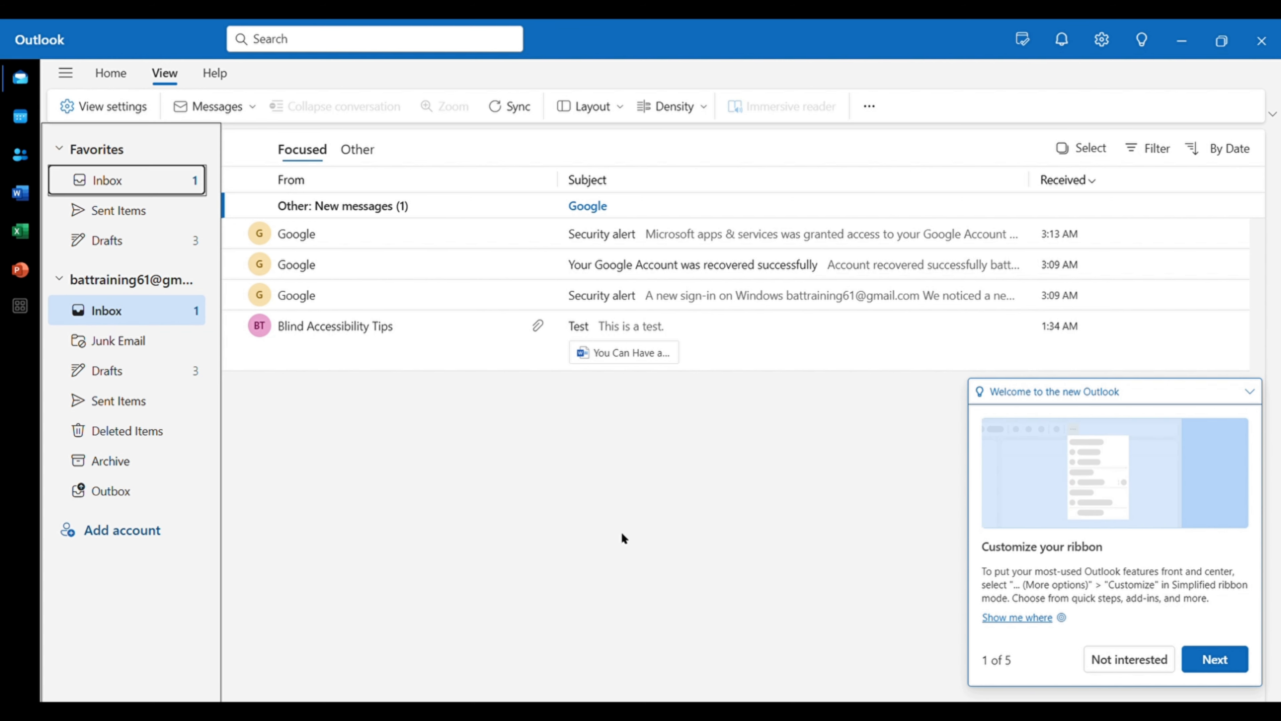
{"action": "key", "text": "F6"}
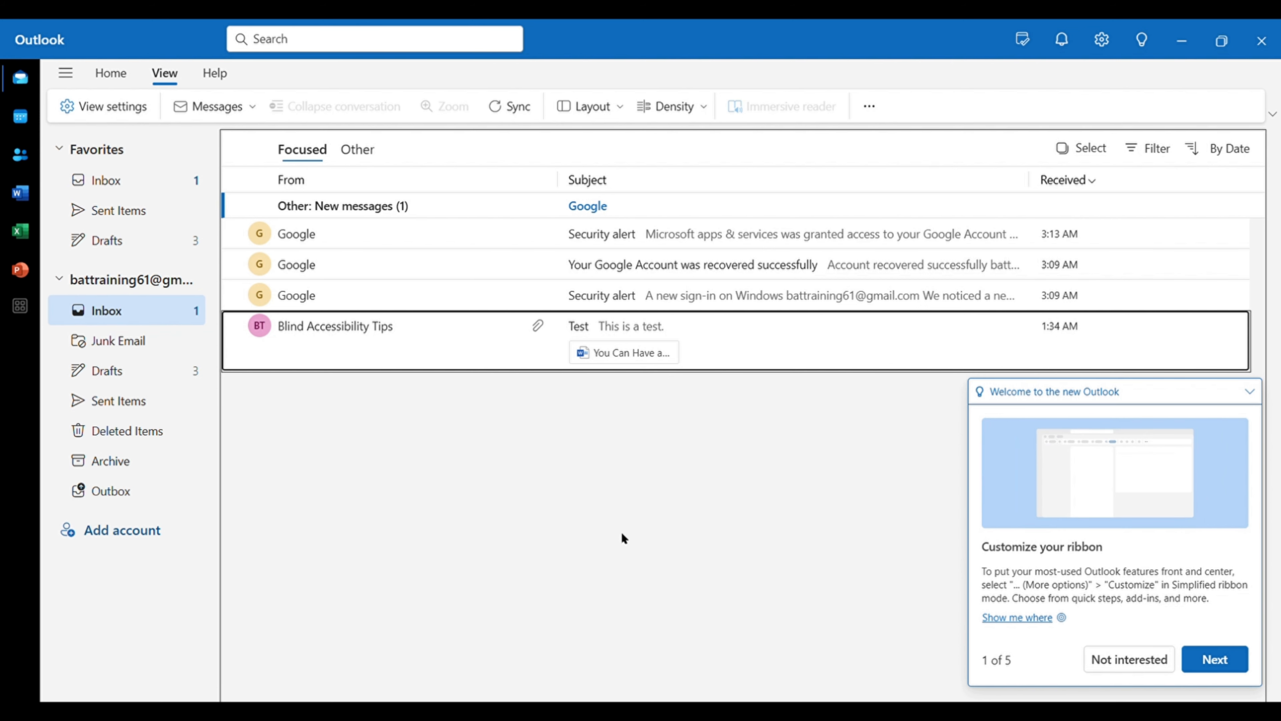
- Browse the neighbouring messages in the inbox and open the Test message from Blind Accessibility Tips
{"action": "key", "text": "Up"}
{"action": "key", "text": "Up"}
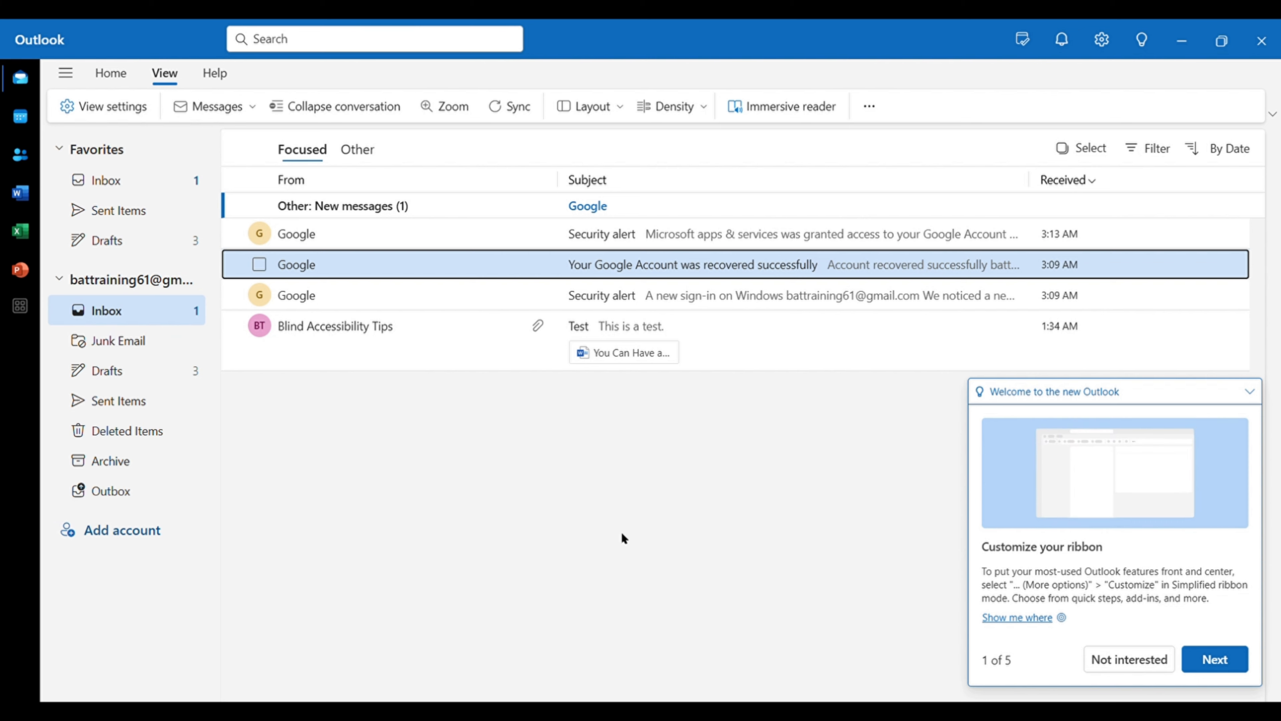
{"action": "key", "text": "Down"}
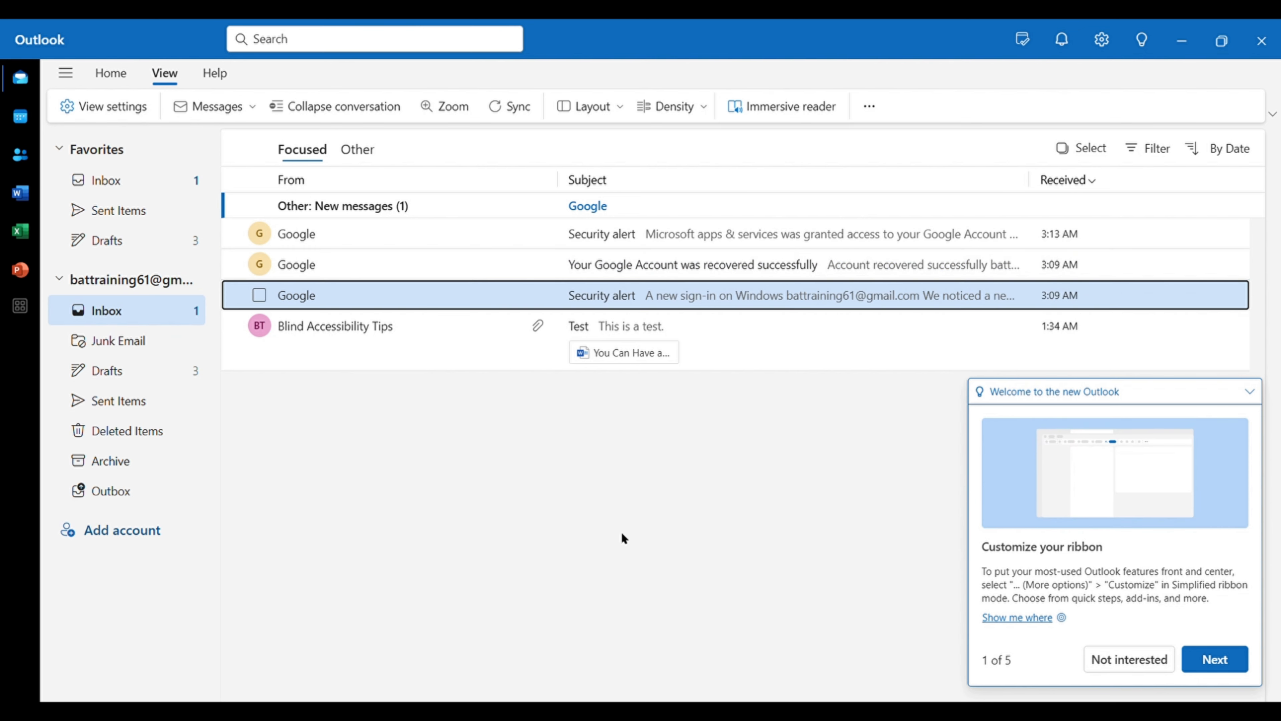
{"action": "key", "text": "Down"}
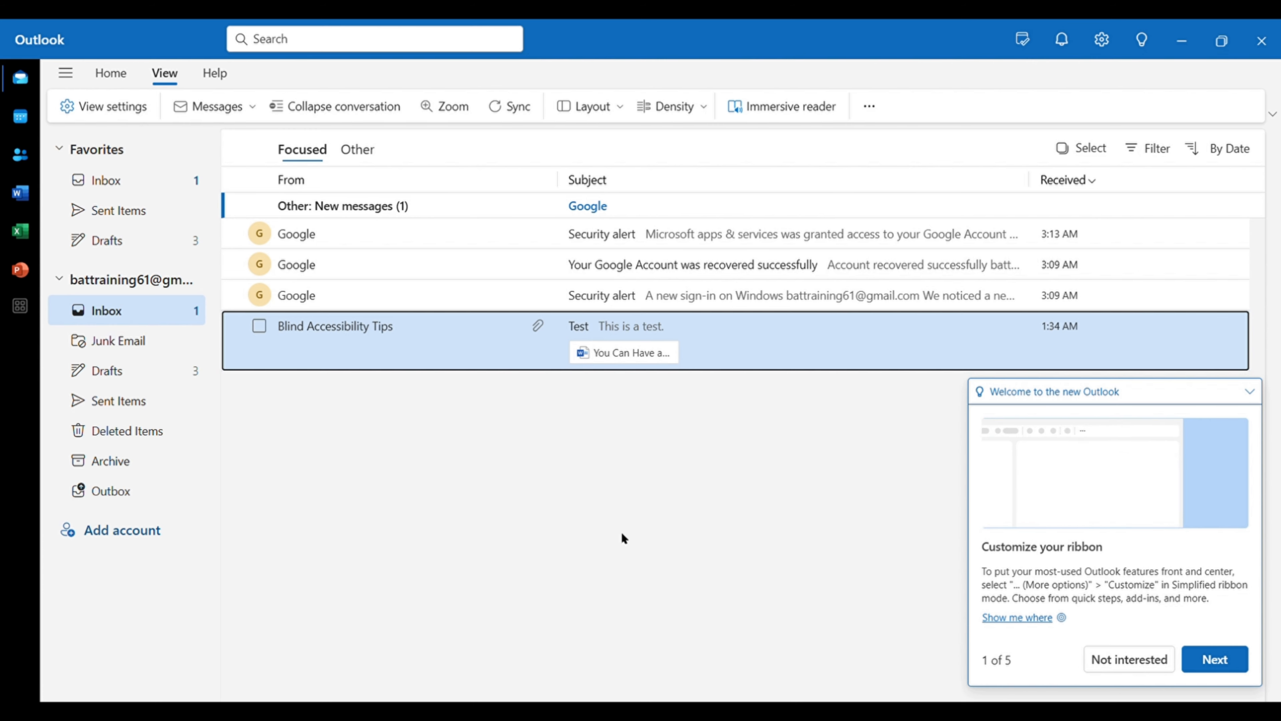
{"action": "key", "text": "Return"}
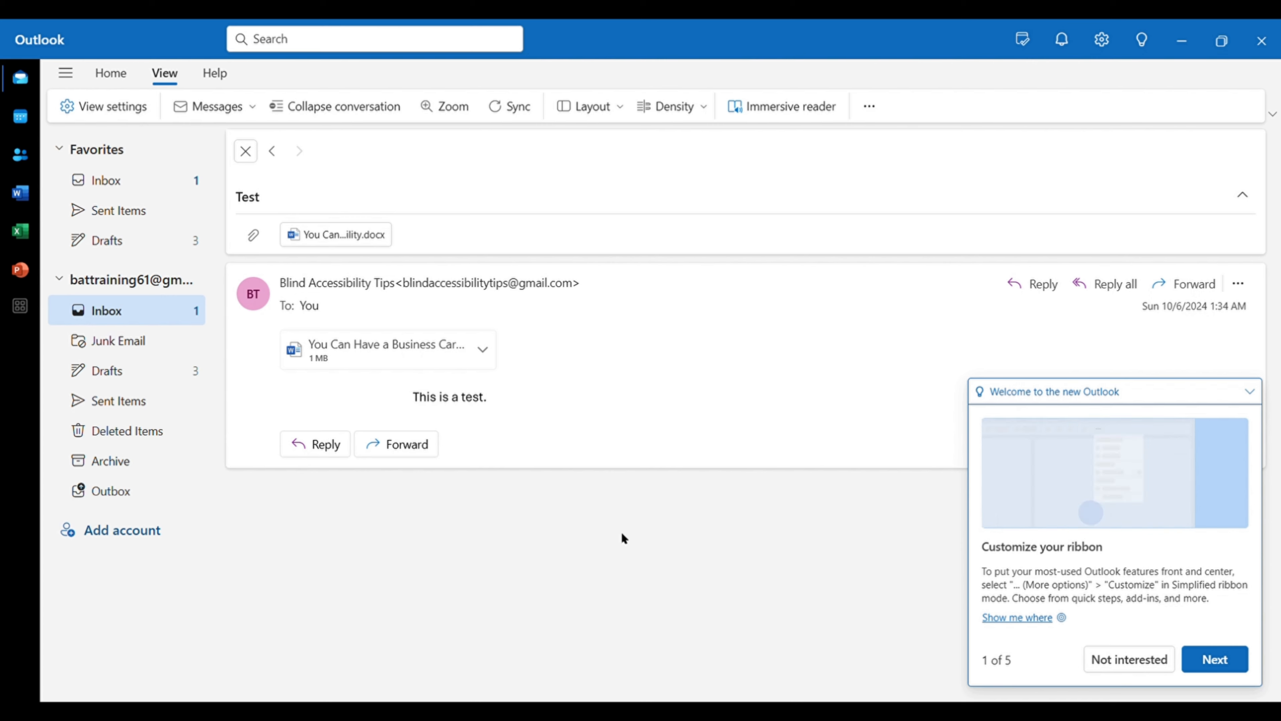
- Examine the available actions for the Word attachment in the Test message, and dismiss them without choosing one
{"action": "key", "text": "Tab"}
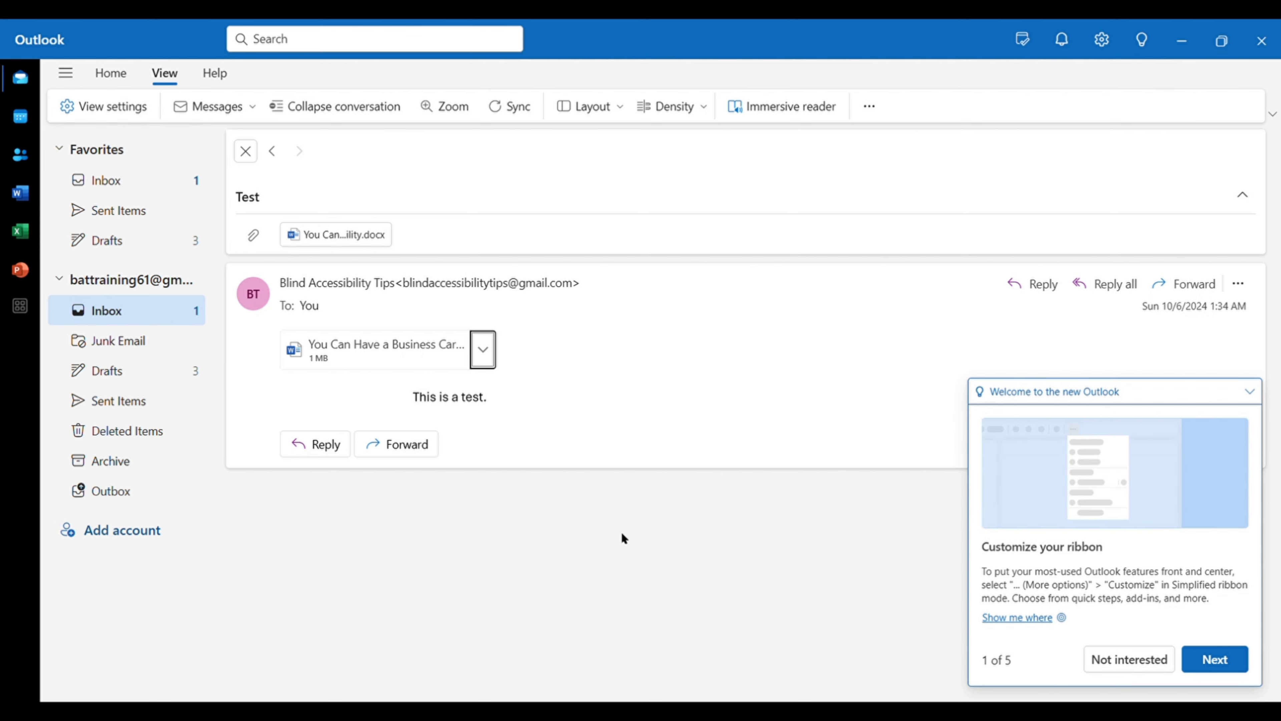
{"action": "key", "text": "Return"}
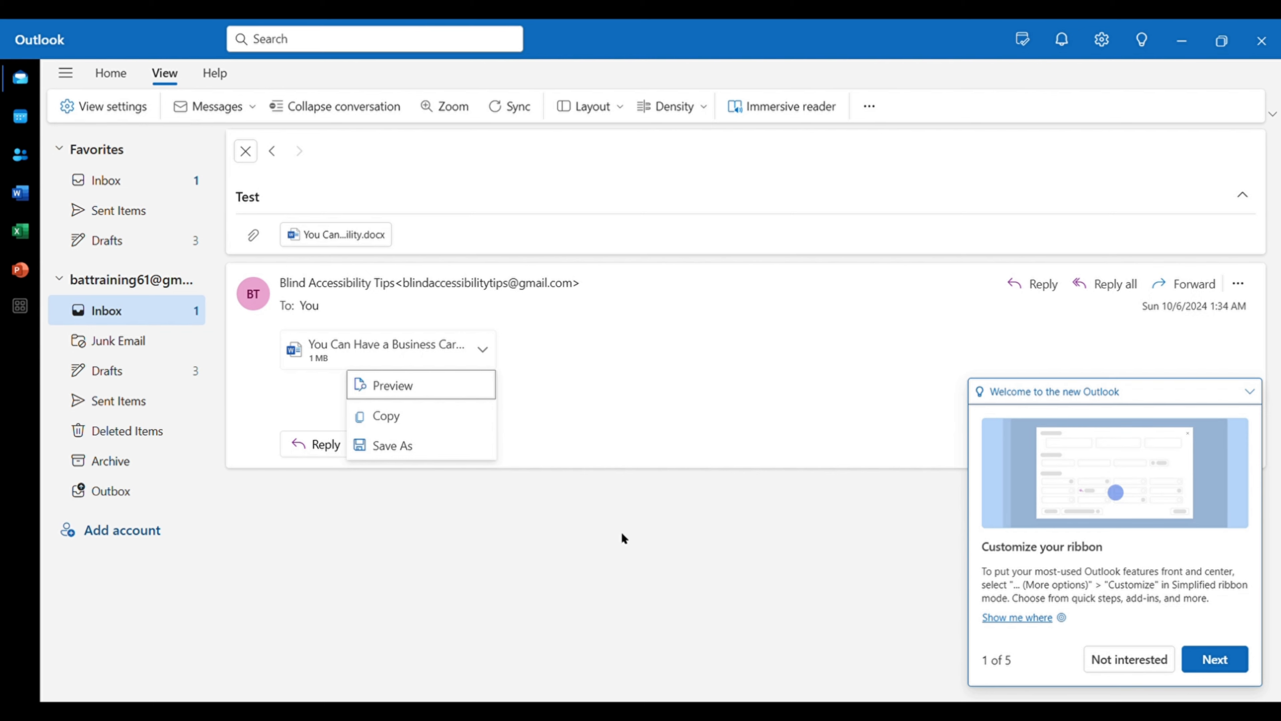
{"action": "key", "text": "Down"}
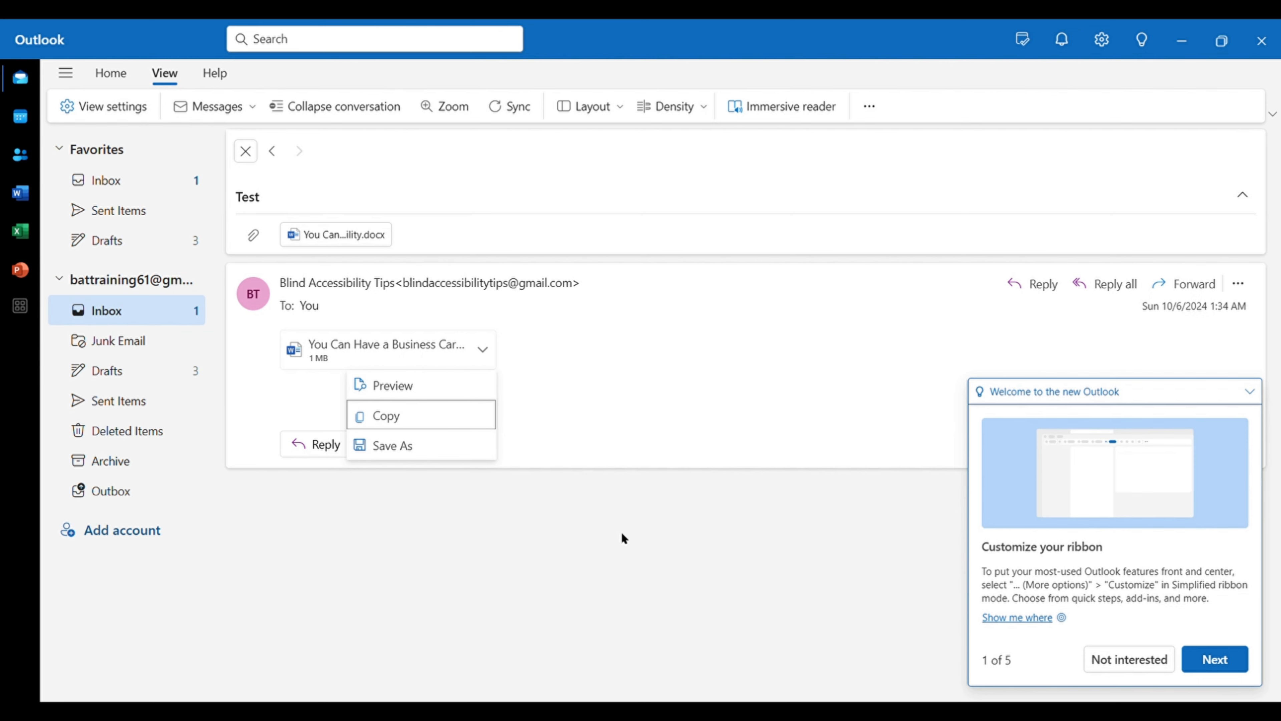
{"action": "key", "text": "Down"}
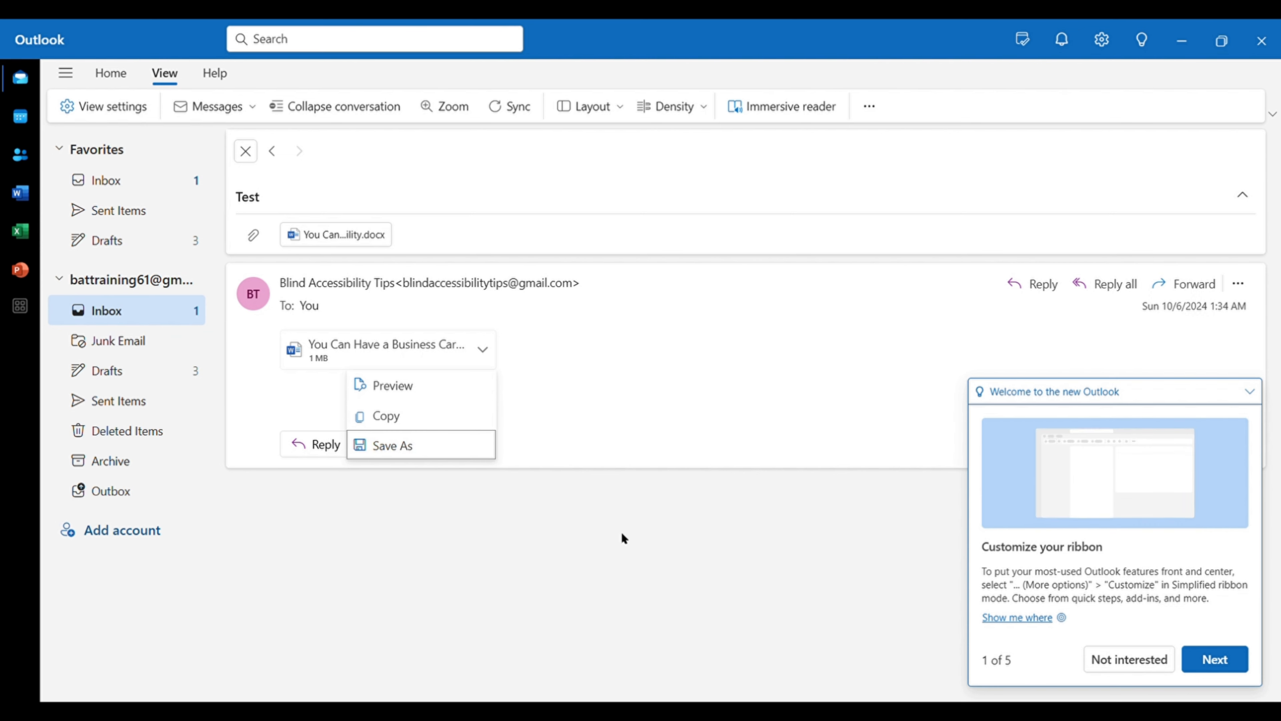
{"action": "key", "text": "Escape"}
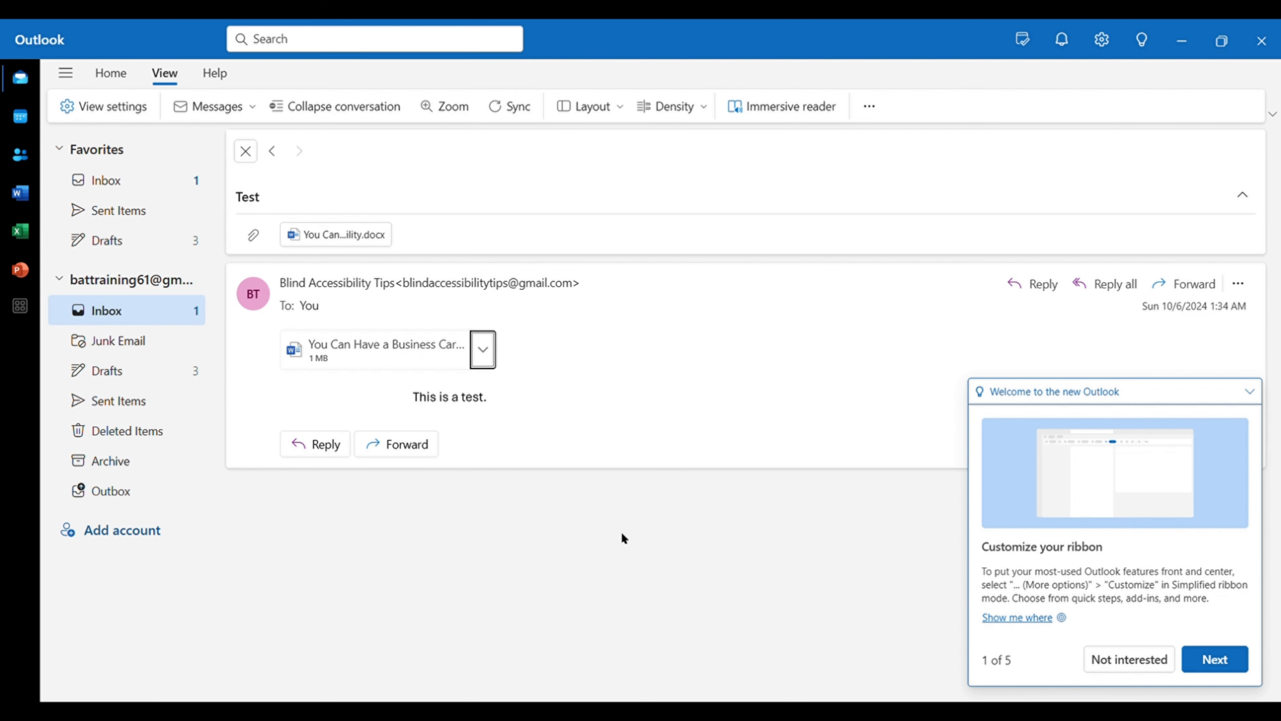
- Preview the attached Word document, and close both the preview and the Test message
{"action": "key", "text": "shift+Tab"}
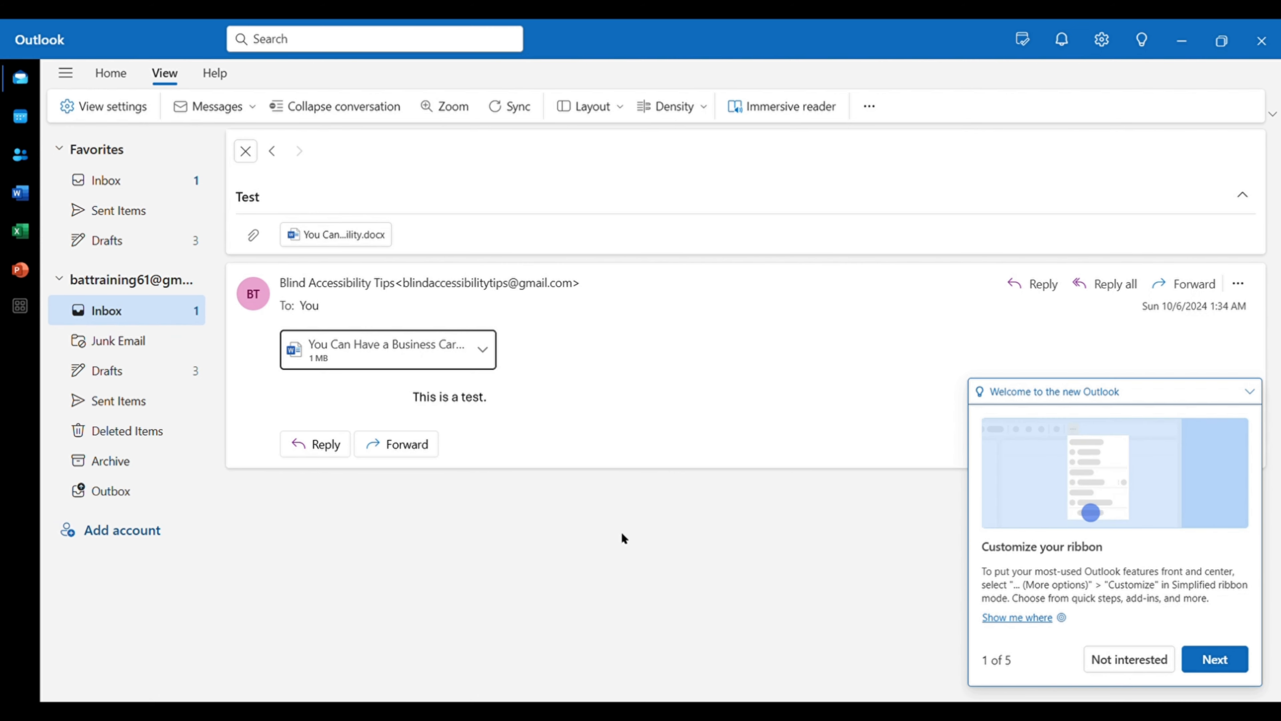
{"action": "key", "text": "Escape"}
{"action": "key", "text": "Return"}
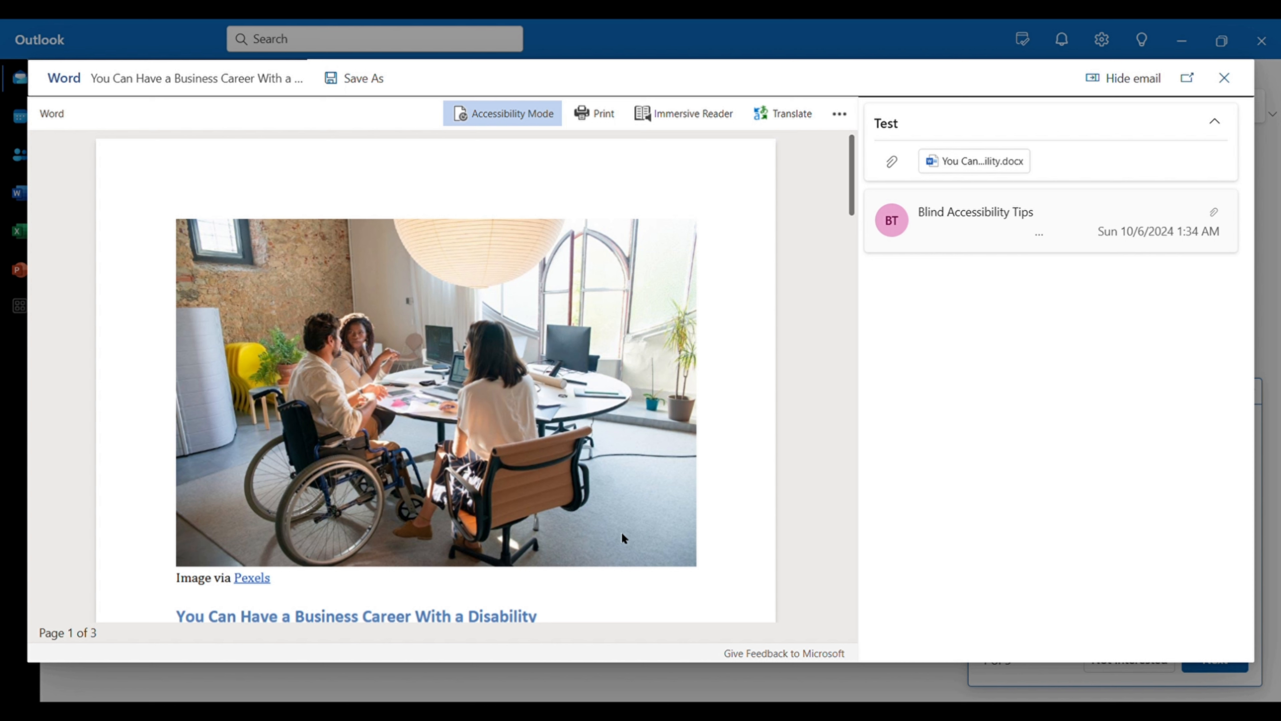
{"action": "key", "text": "Tab"}
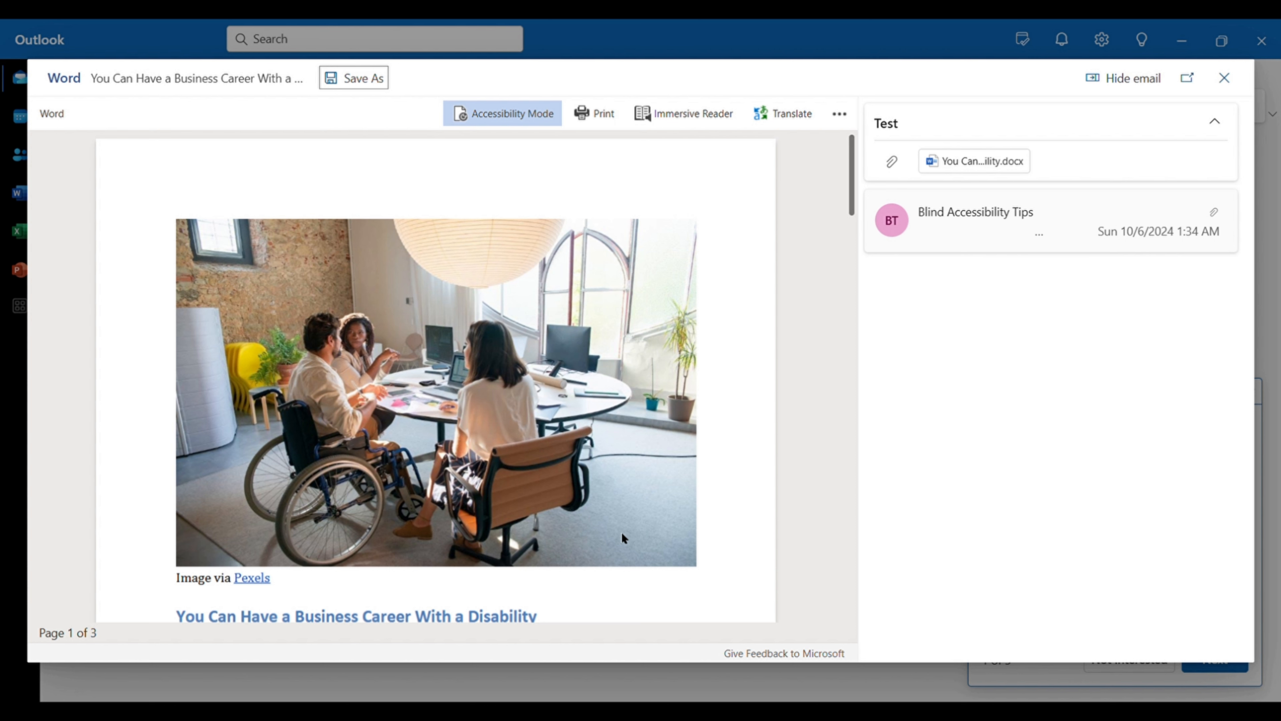
{"action": "key", "text": "Escape"}
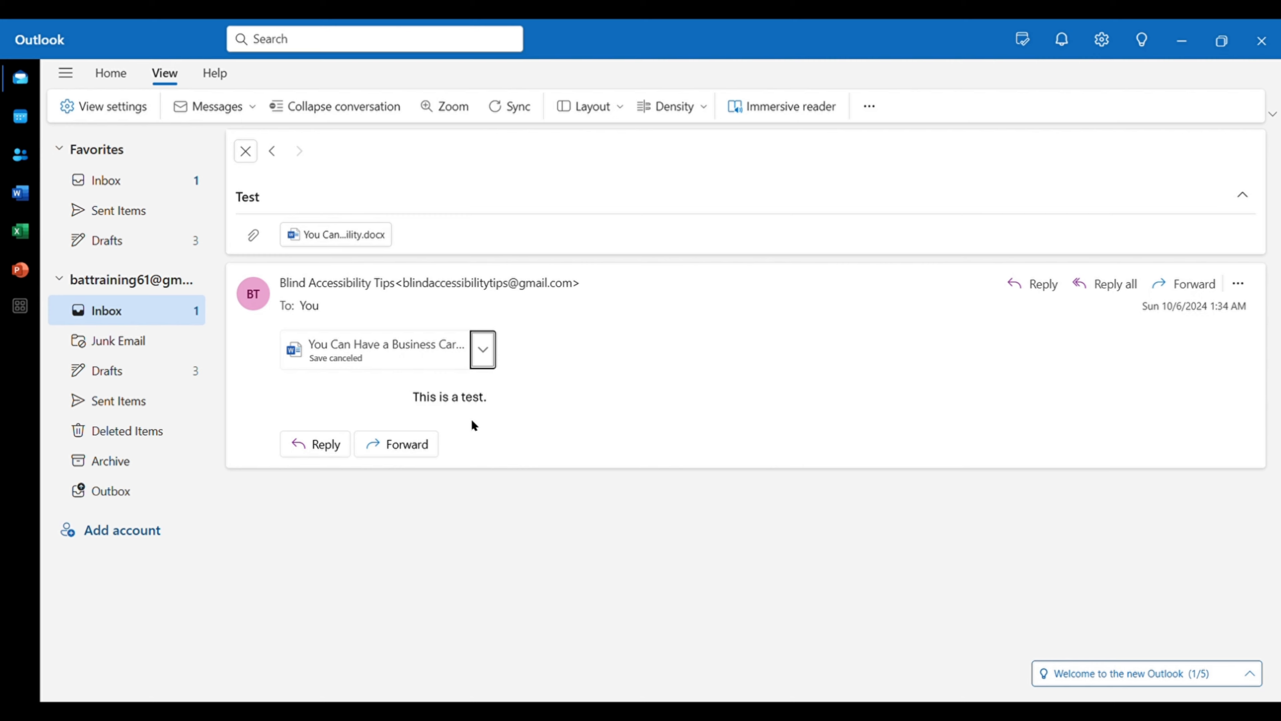
{"action": "key", "text": "Escape"}
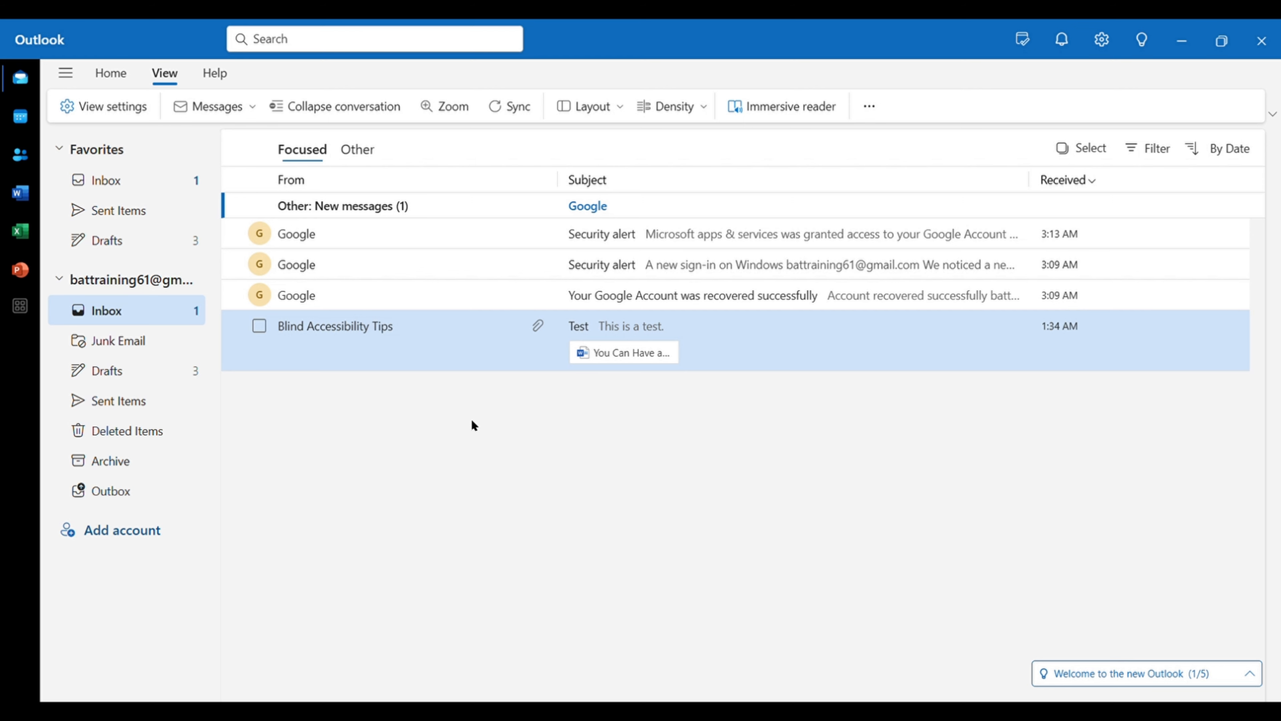
- Move to the folder list and examine its entries from the favorite folders through the account's folders down to Add account
{"action": "key", "text": "alt"}
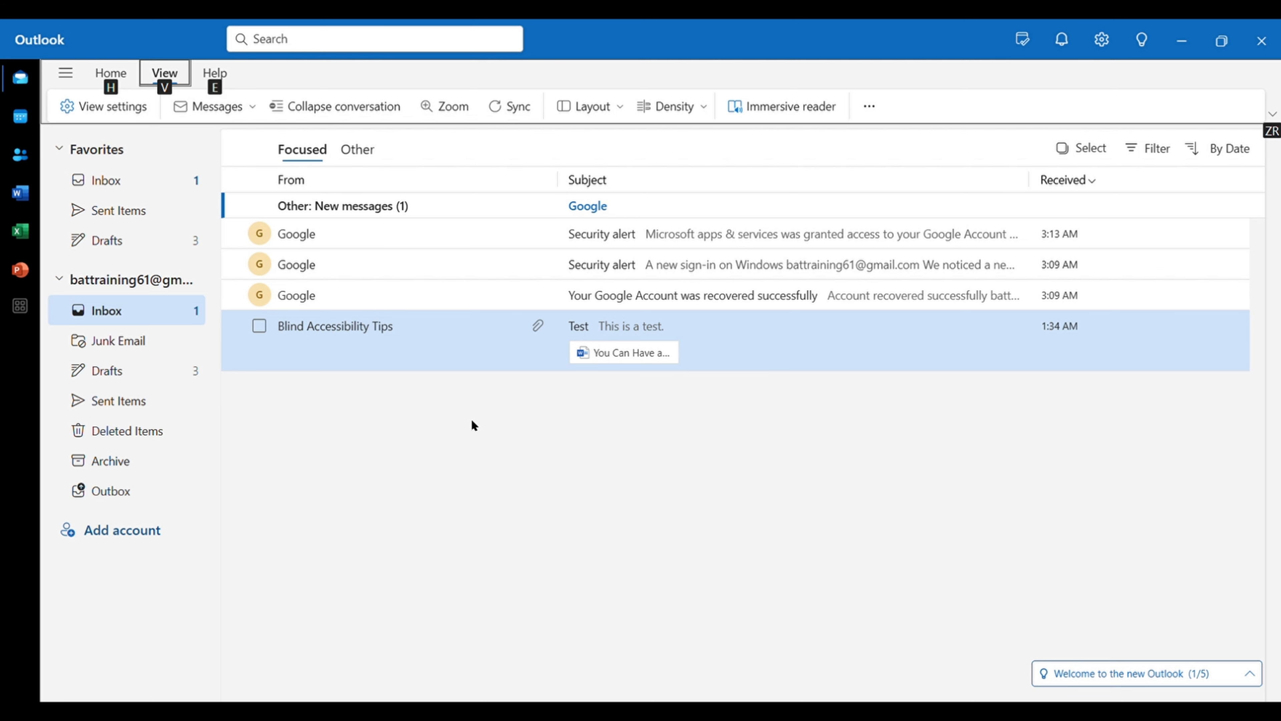
{"action": "key", "text": "shift+F6"}
{"action": "key", "text": "F6"}
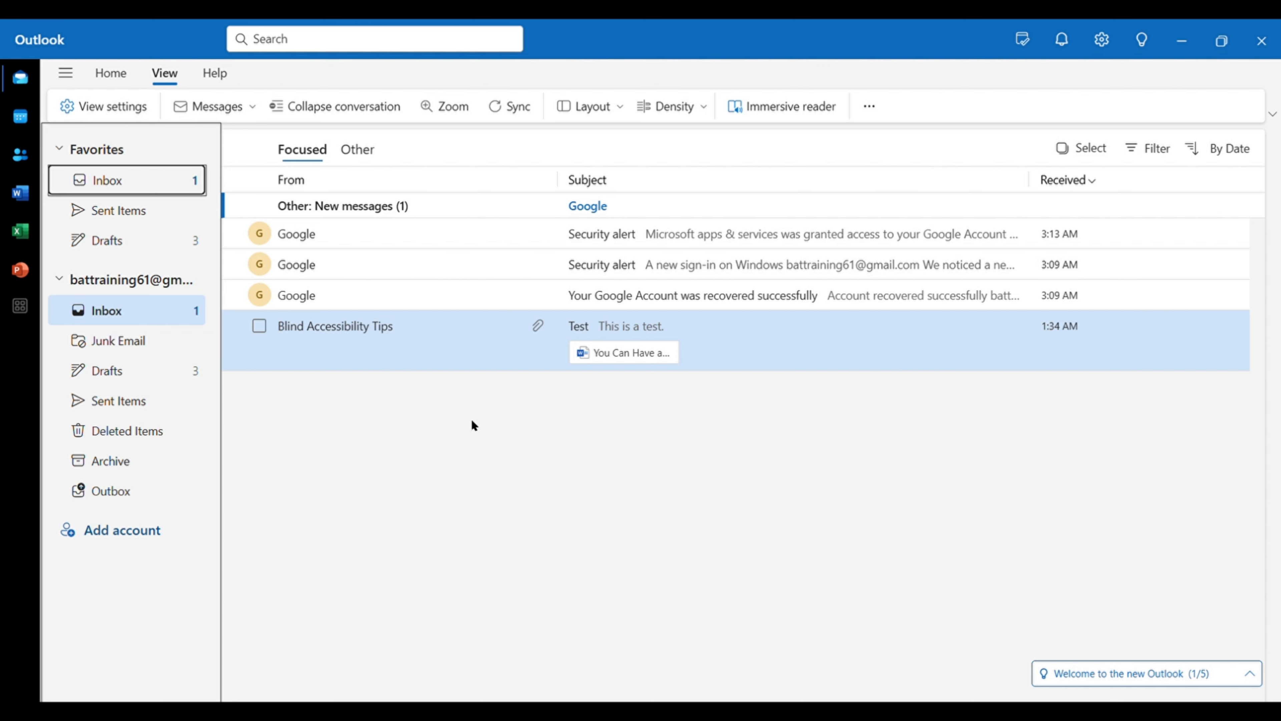
{"action": "key", "text": "Down"}
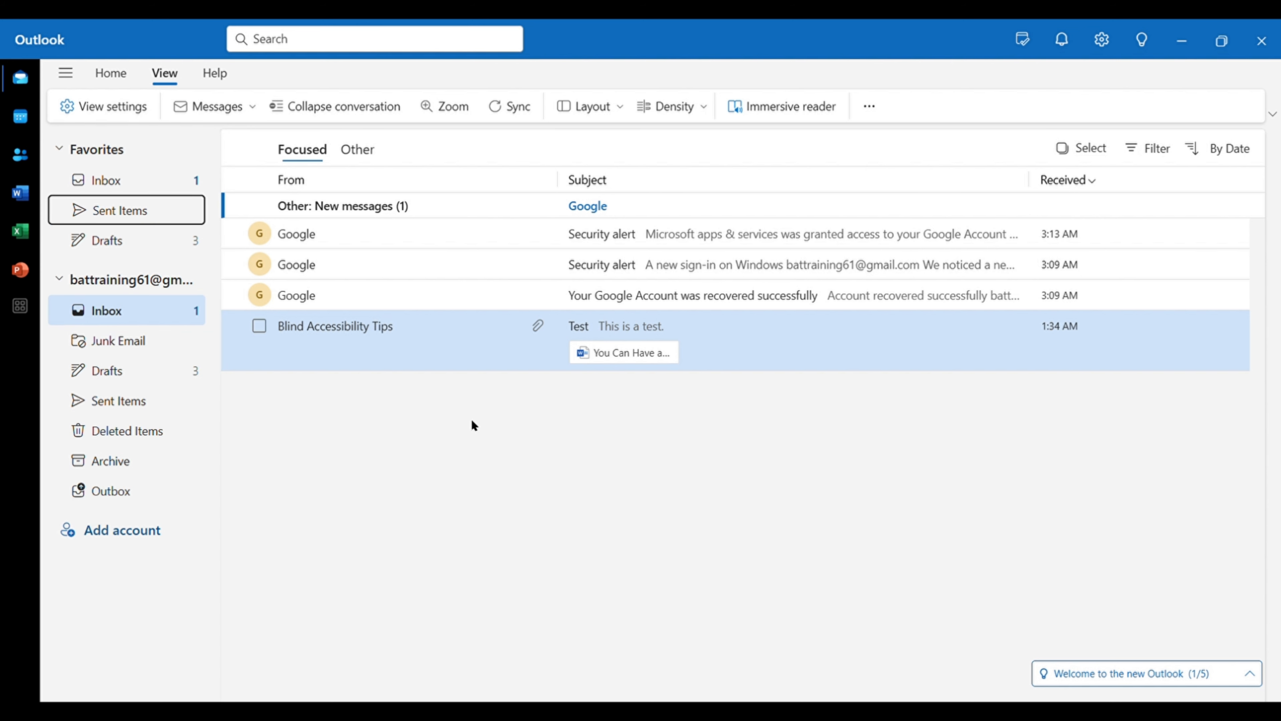
{"action": "key", "text": "Up"}
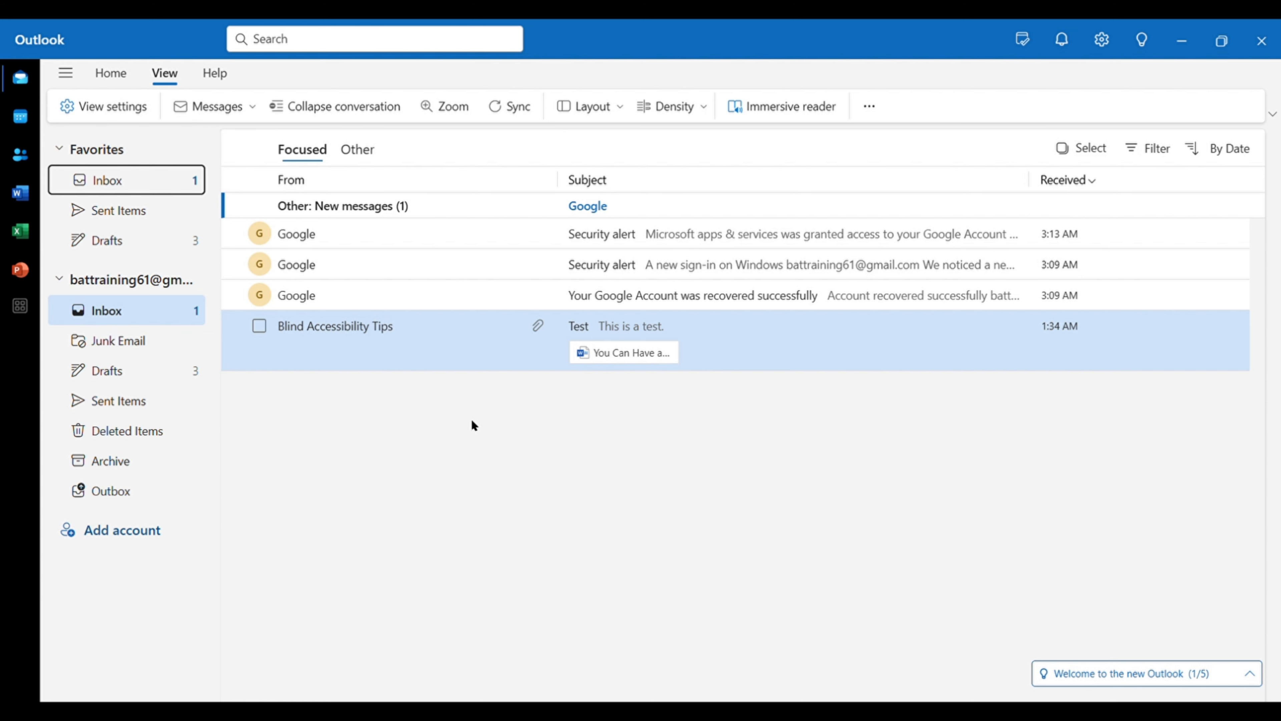
{"action": "key", "text": "Down"}
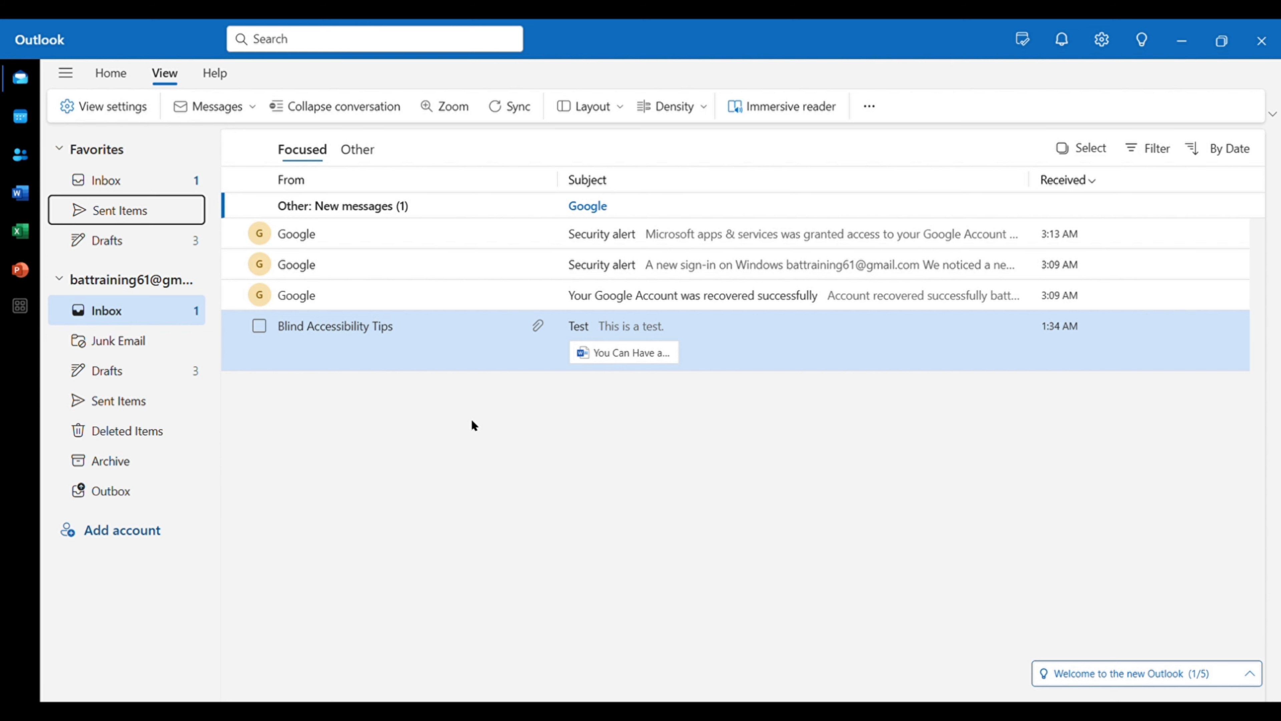
{"action": "key", "text": "Down"}
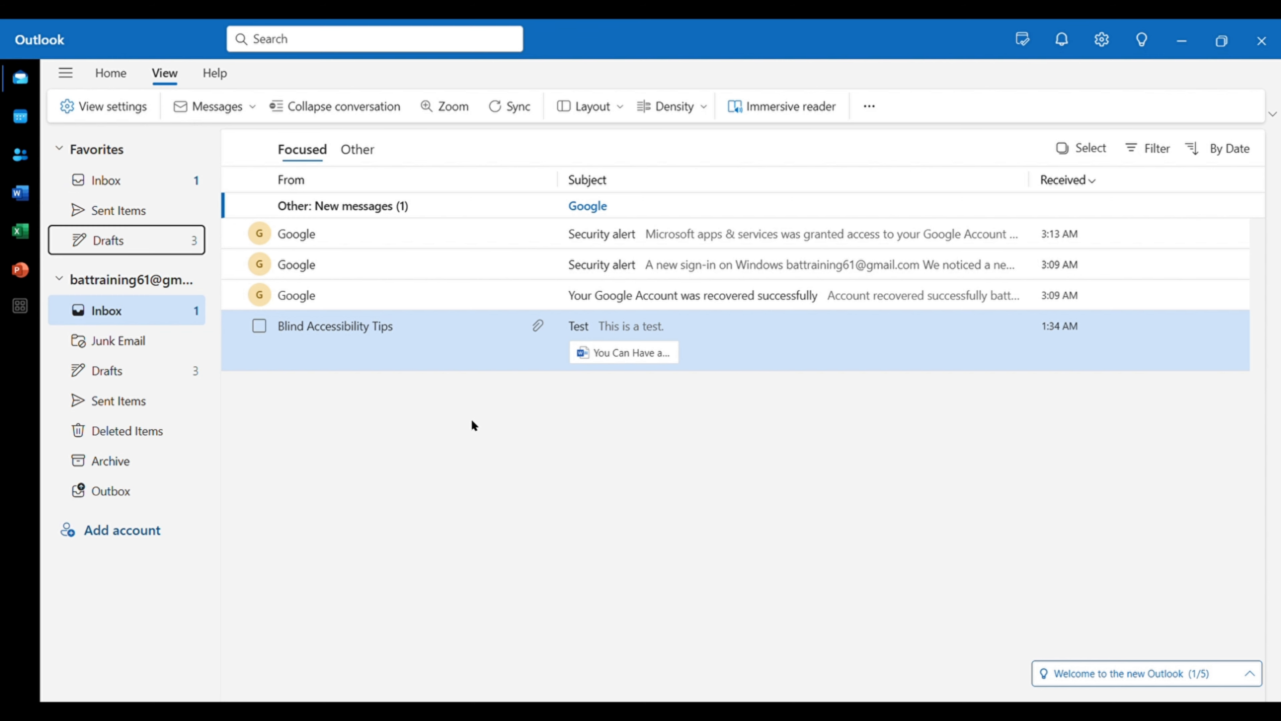
{"action": "key", "text": "Down"}
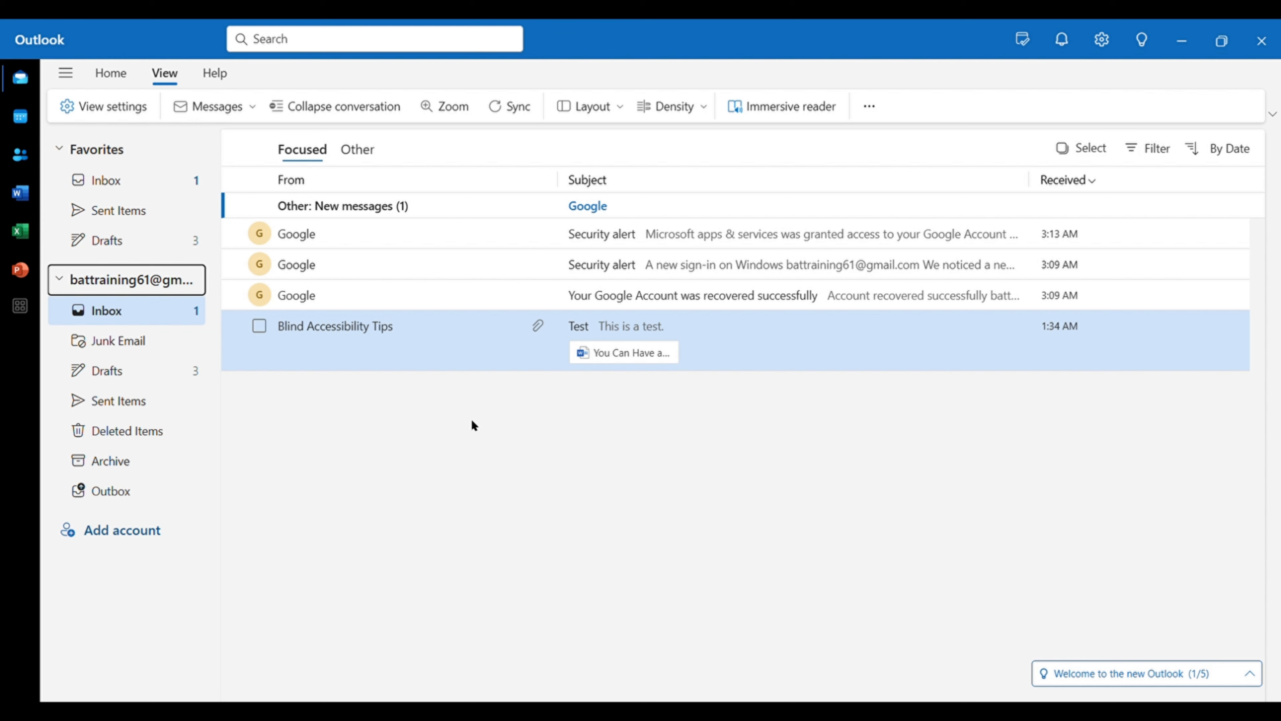
{"action": "key", "text": "Down"}
{"action": "key", "text": "Down"}
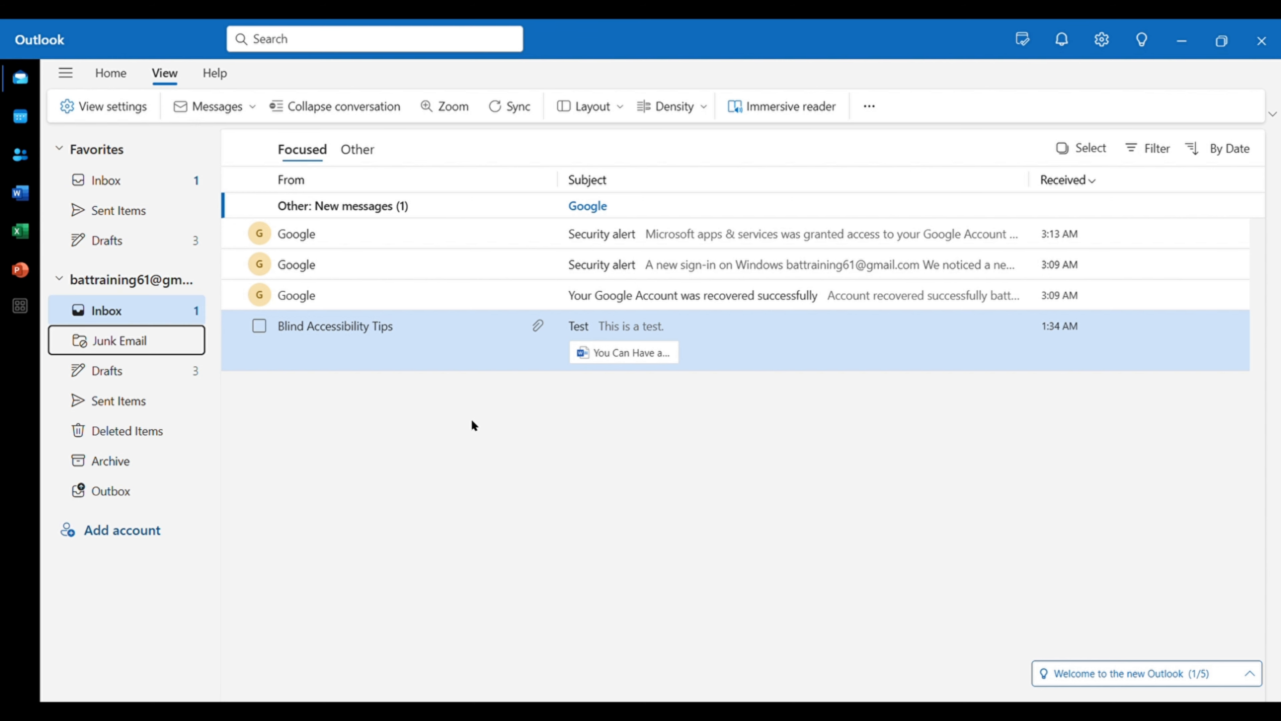
{"action": "key", "text": "Down"}
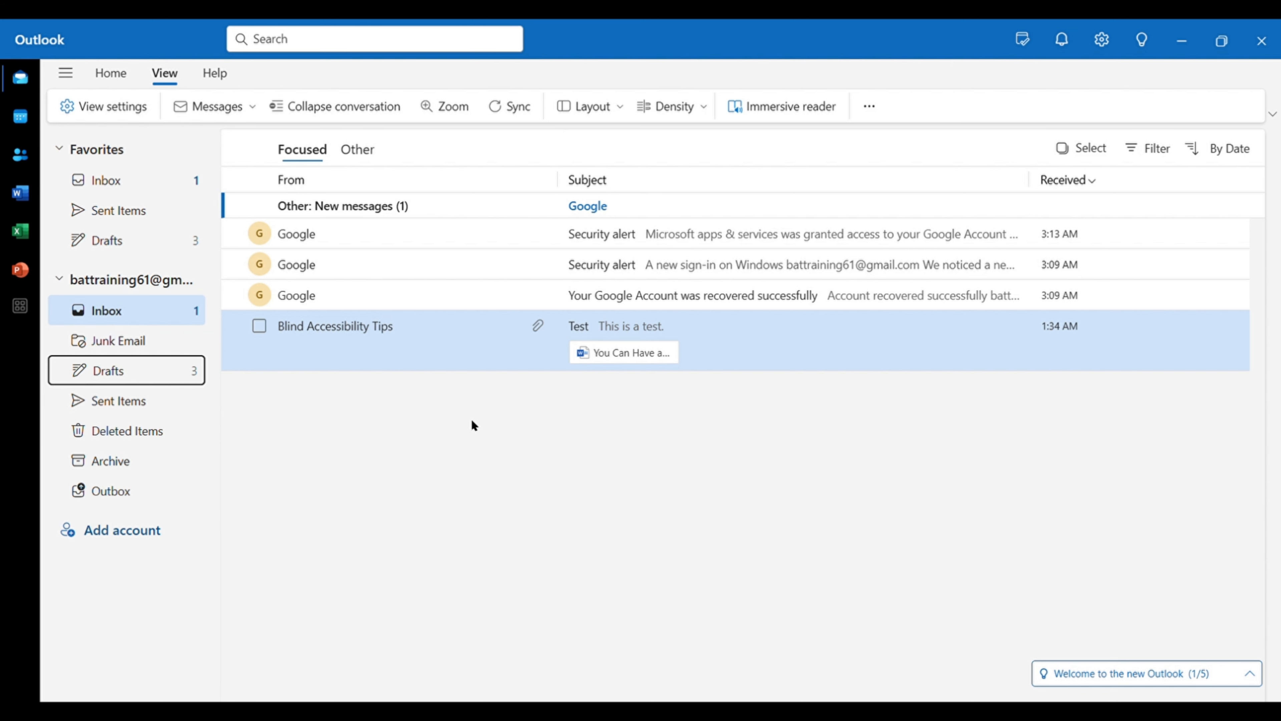
{"action": "key", "text": "Down"}
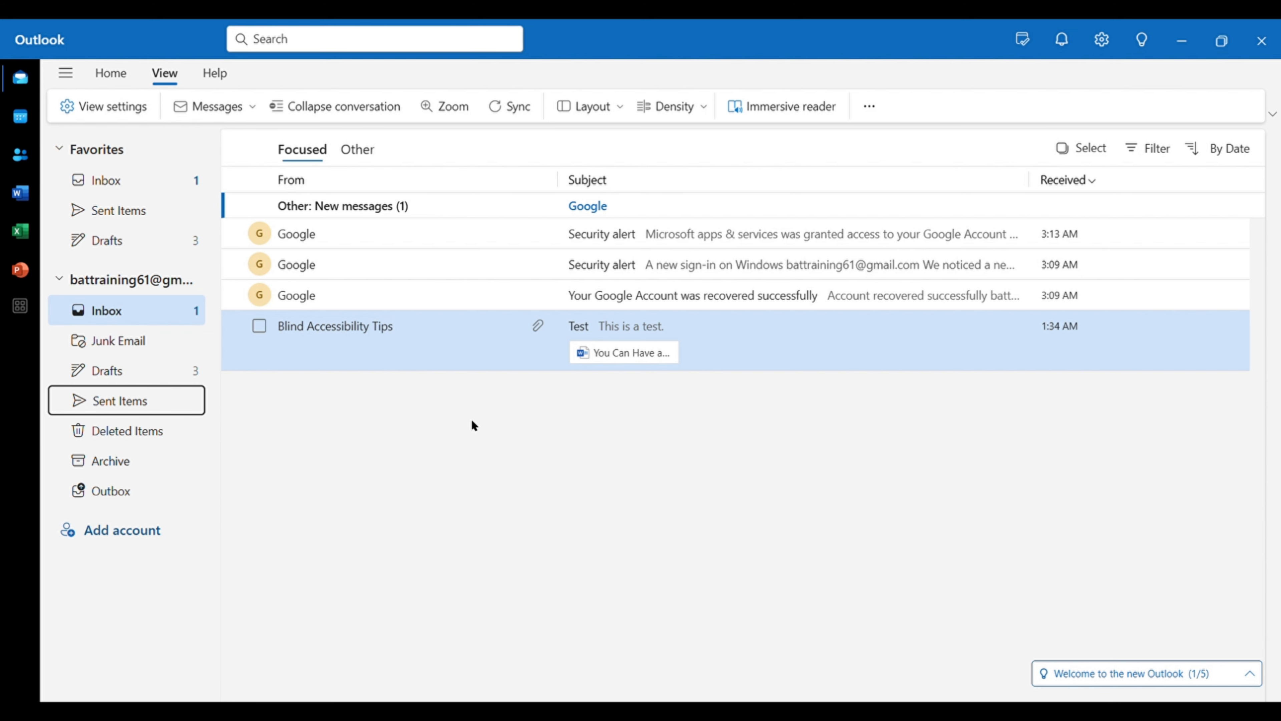
{"action": "key", "text": "Down"}
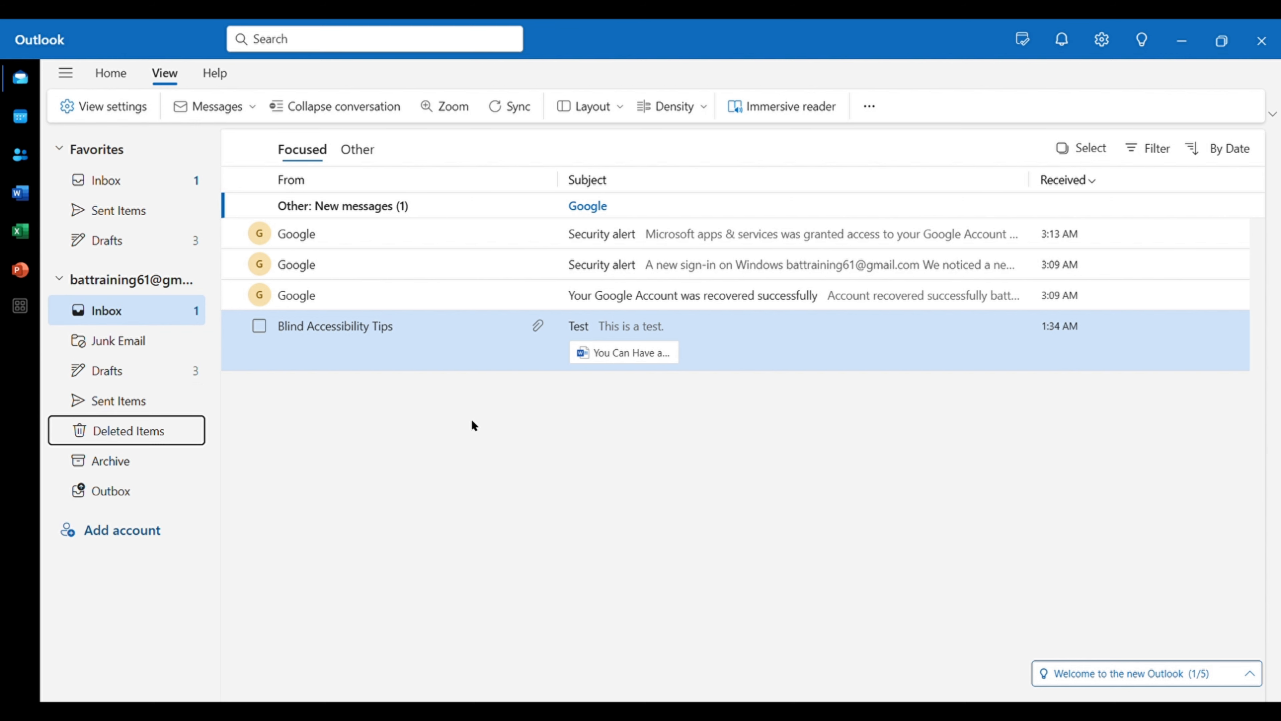
{"action": "key", "text": "Down"}
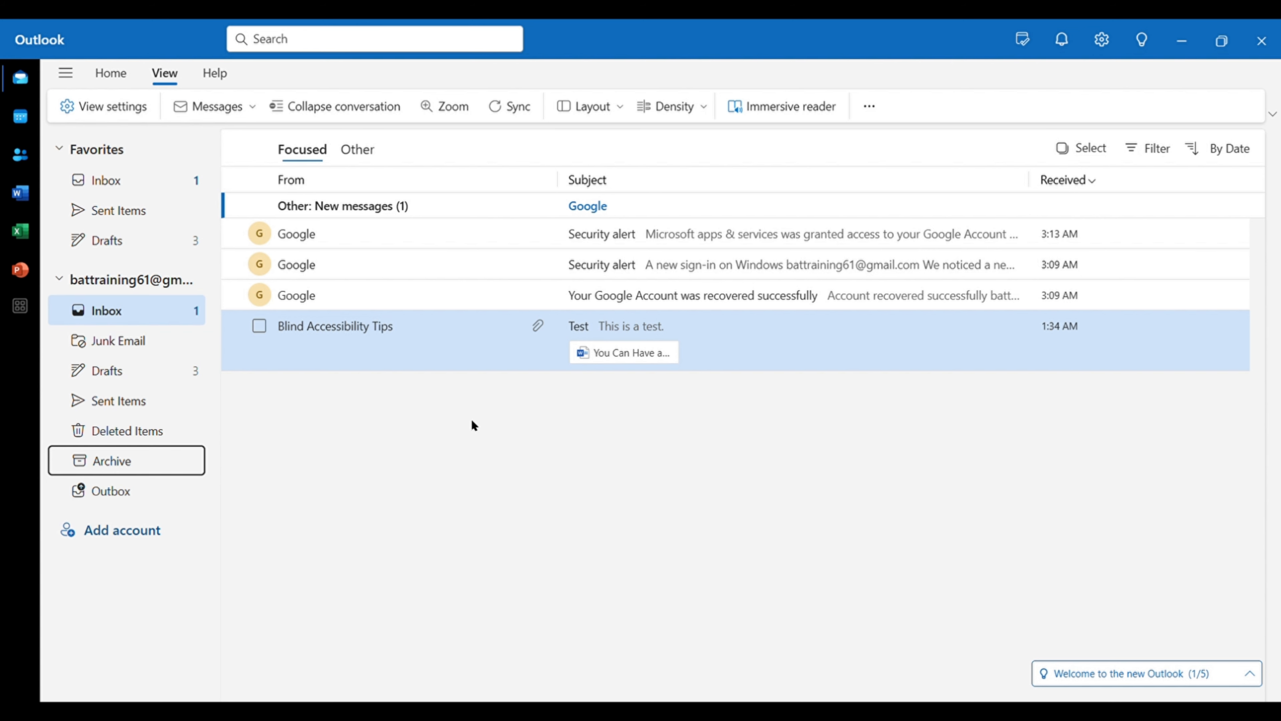
{"action": "key", "text": "Down"}
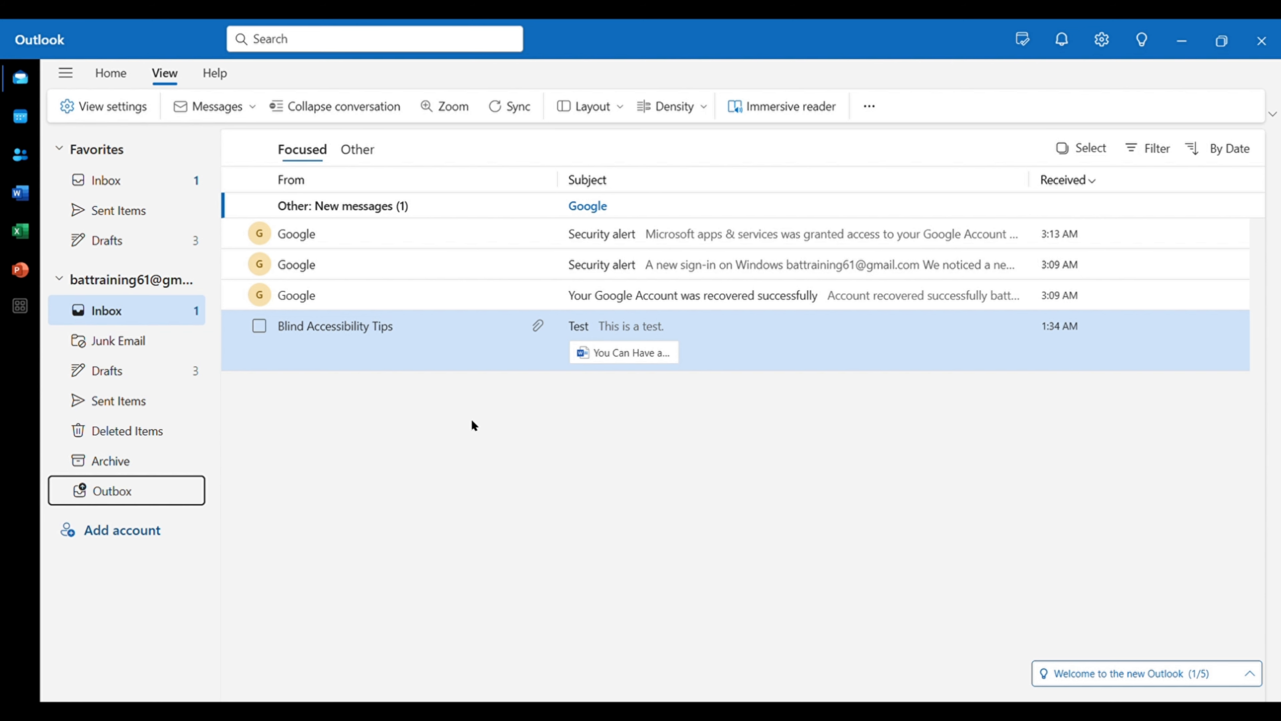
{"action": "key", "text": "Down"}
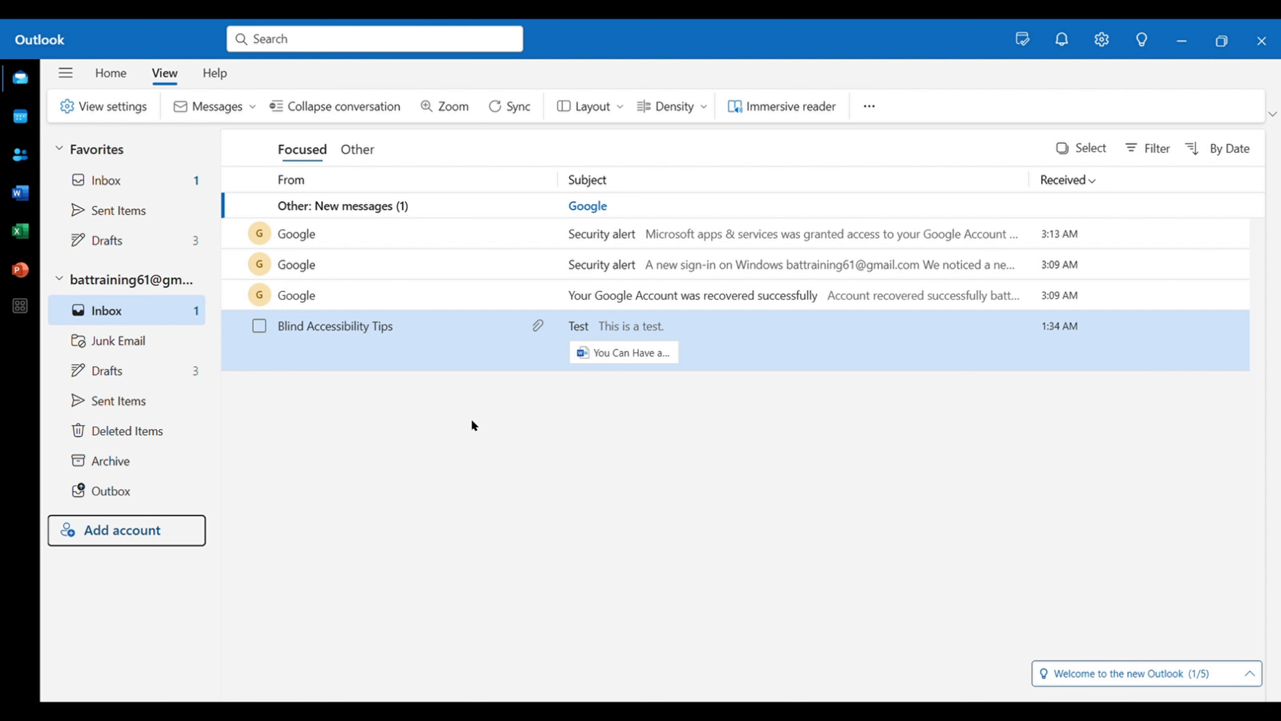
- Return to the beginning of the folder list and open the Sent Items folder under Favorites
{"action": "key", "text": "Up"}
{"action": "key", "text": "Up"}
{"action": "key", "text": "Up"}
{"action": "key", "text": "Up"}
{"action": "key", "text": "Up"}
{"action": "key", "text": "Up"}
{"action": "key", "text": "Up"}
{"action": "key", "text": "Up"}
{"action": "key", "text": "Up"}
{"action": "key", "text": "Up"}
{"action": "key", "text": "Up"}
{"action": "key", "text": "Up"}
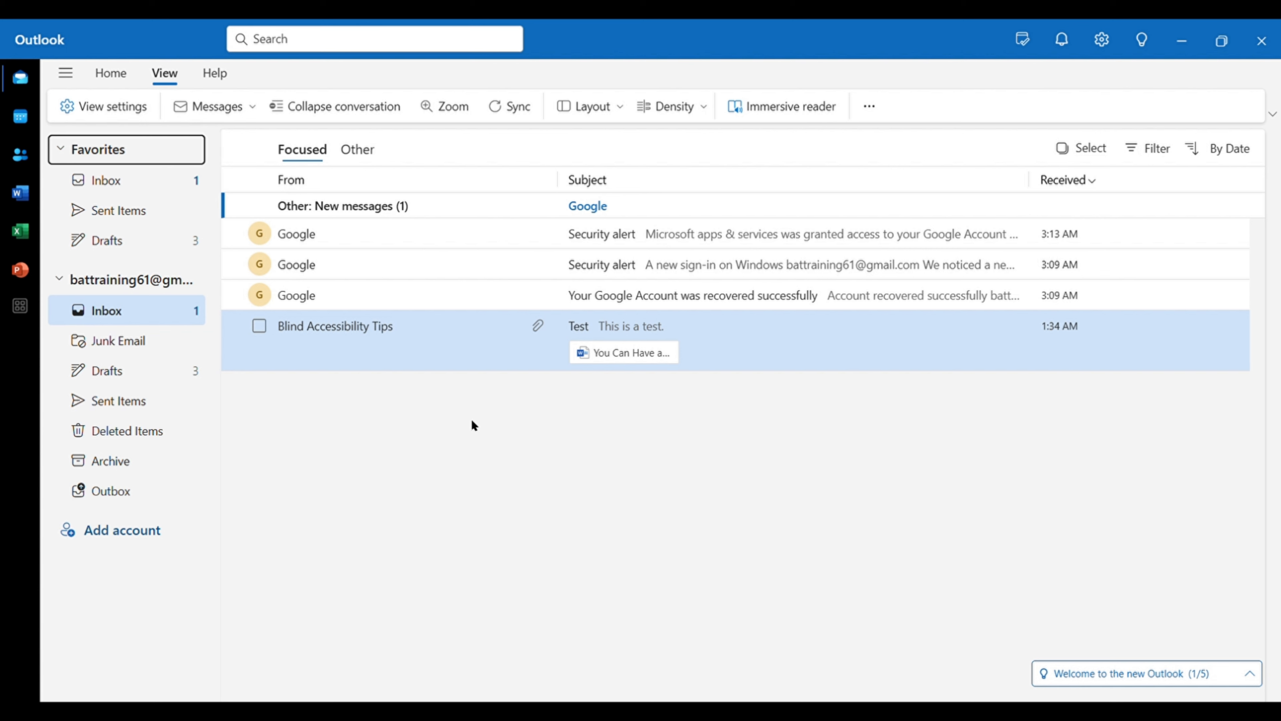
{"action": "key", "text": "Down"}
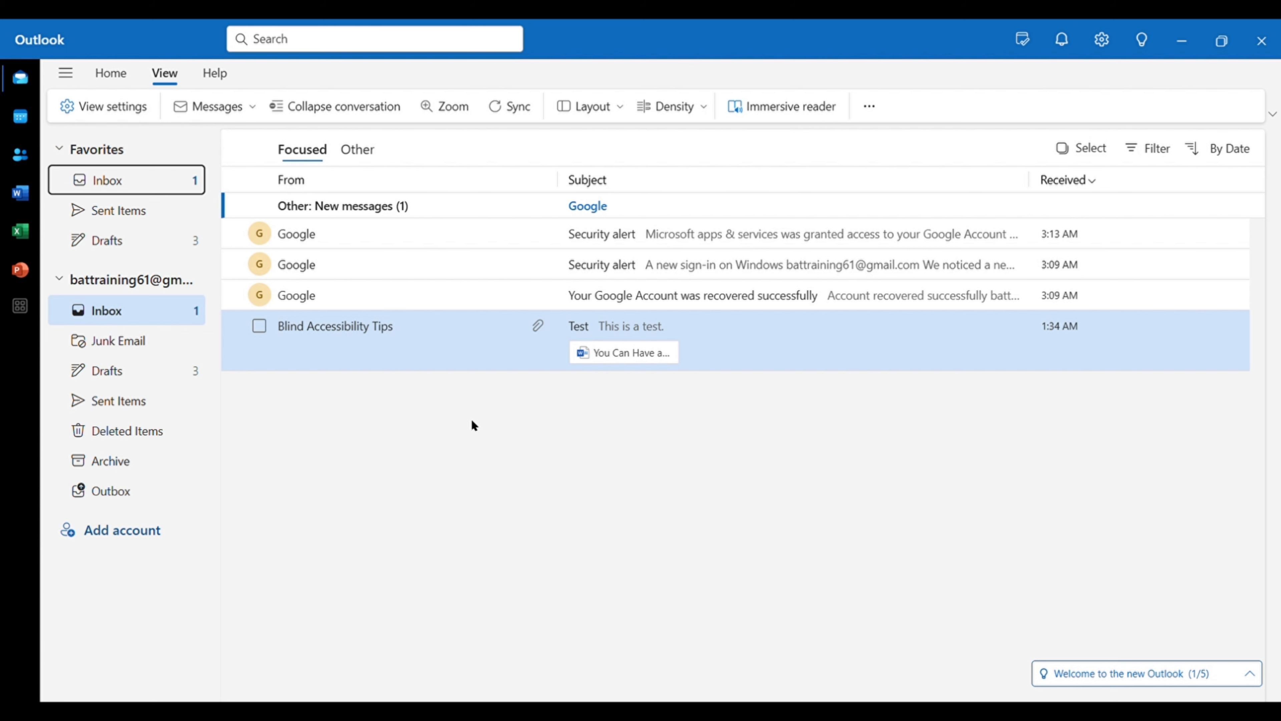
{"action": "key", "text": "Down"}
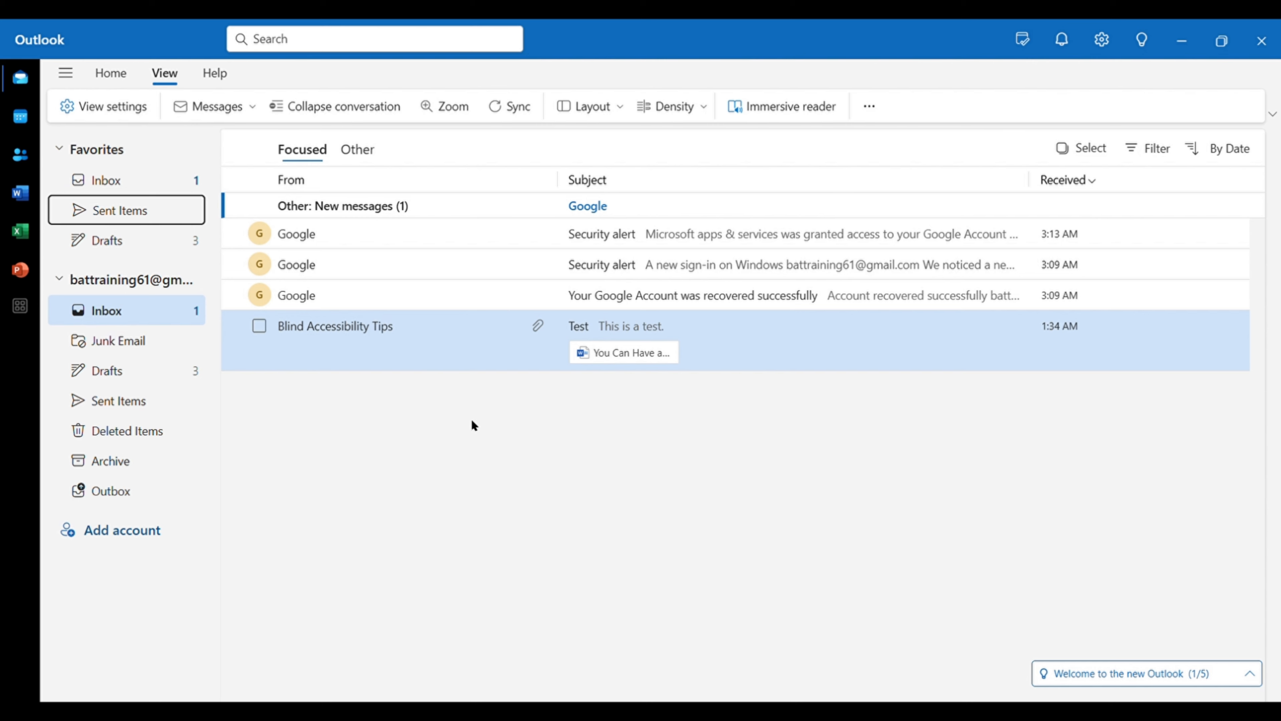
{"action": "key", "text": "Return"}
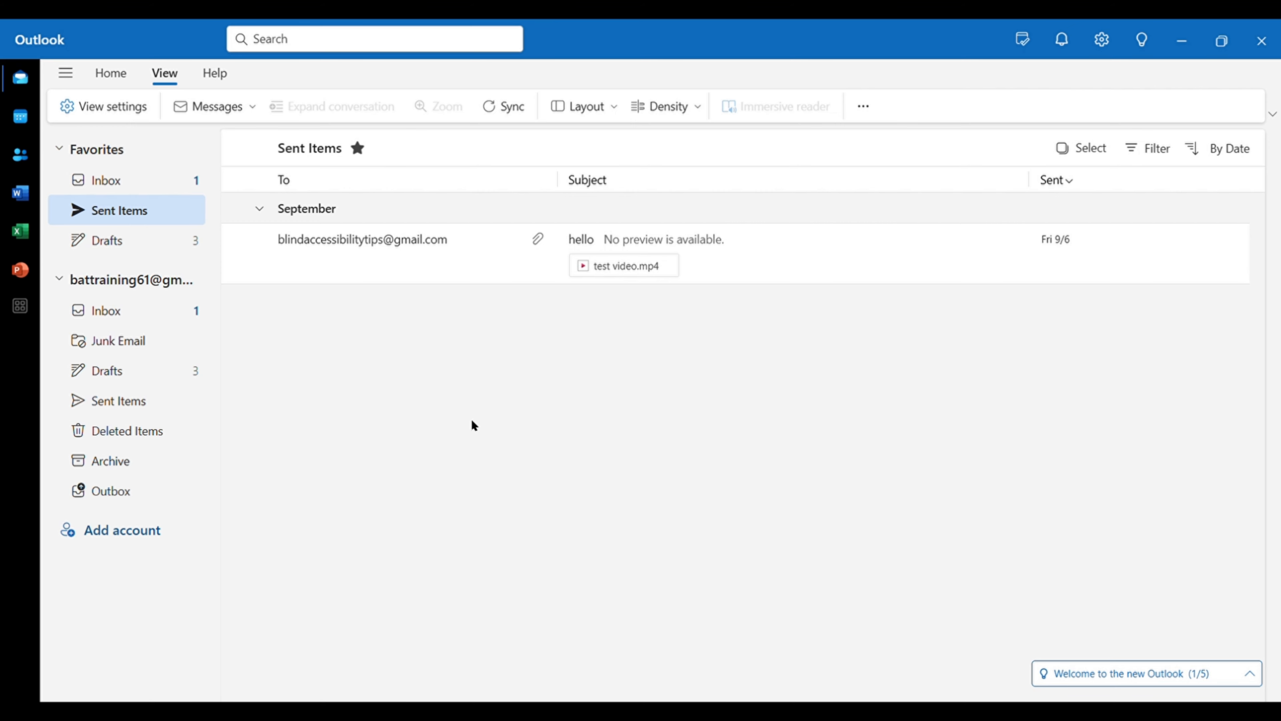
- Move to the app list and examine its entries from Mail through Calendar, People and the Office apps to More apps, and return to Mail
{"action": "key", "text": "alt"}
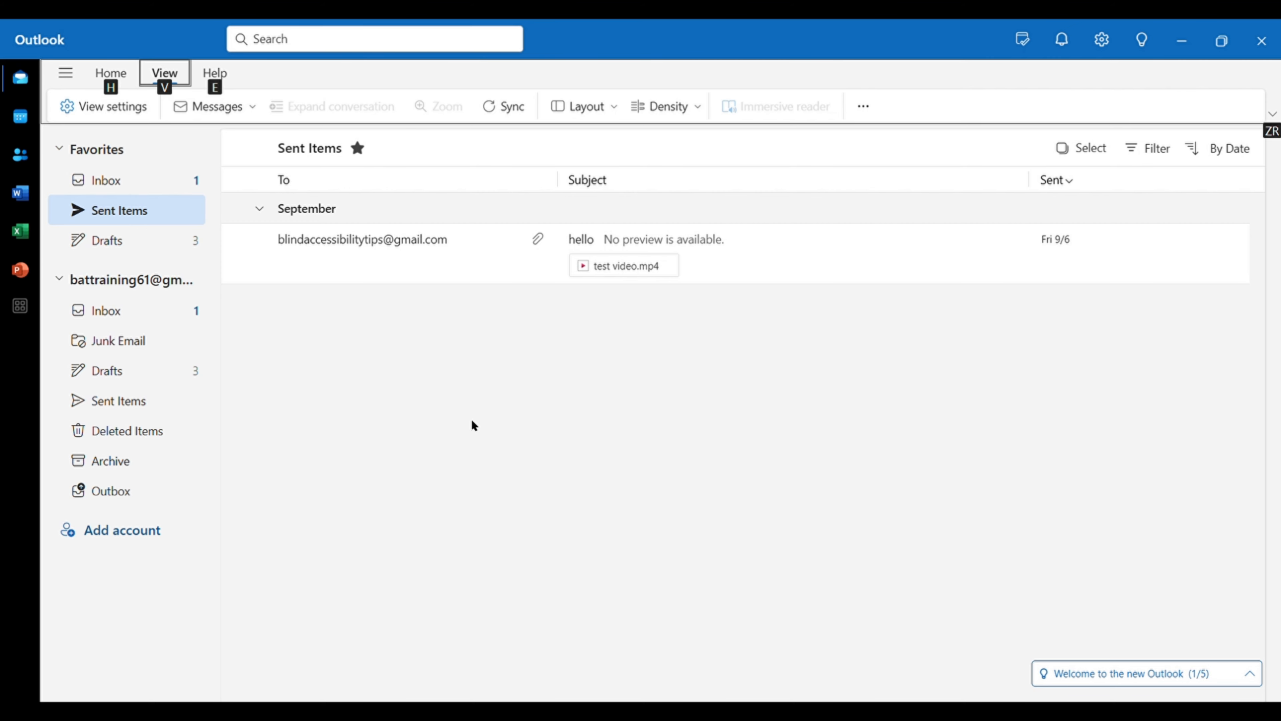
{"action": "key", "text": "Escape"}
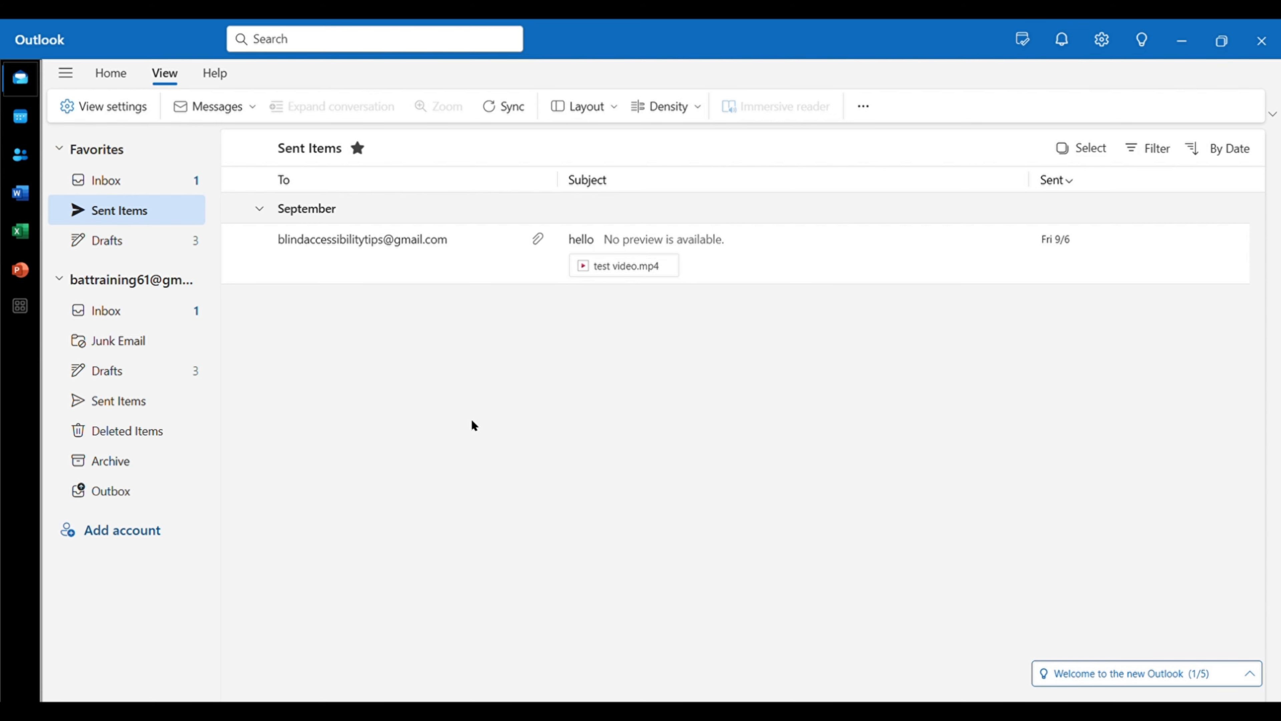
{"action": "key", "text": "Down"}
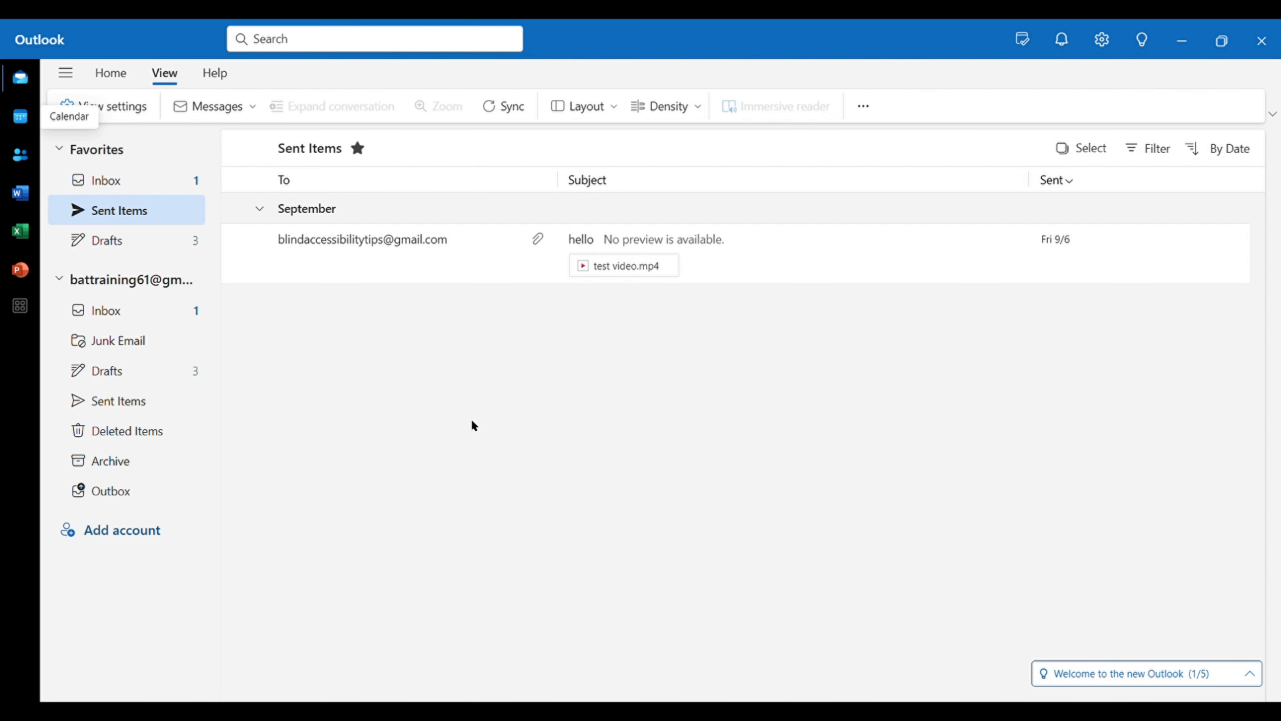
{"action": "key", "text": "Down"}
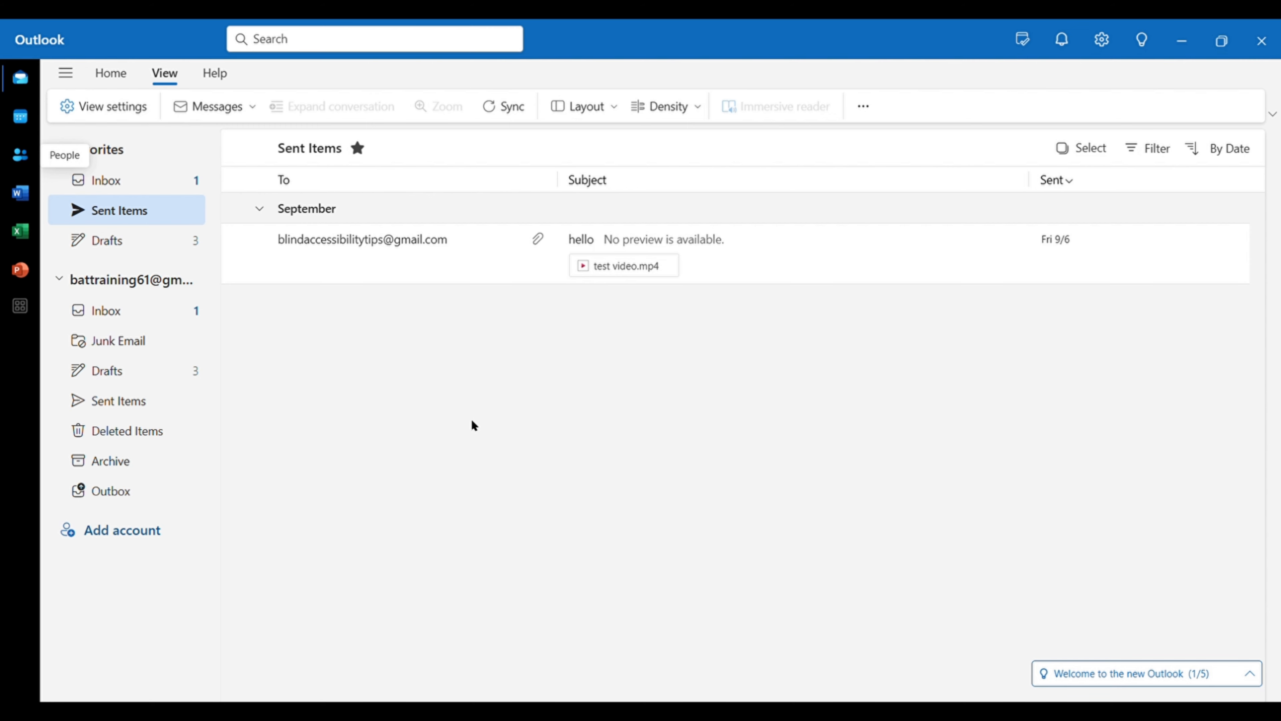
{"action": "key", "text": "Down"}
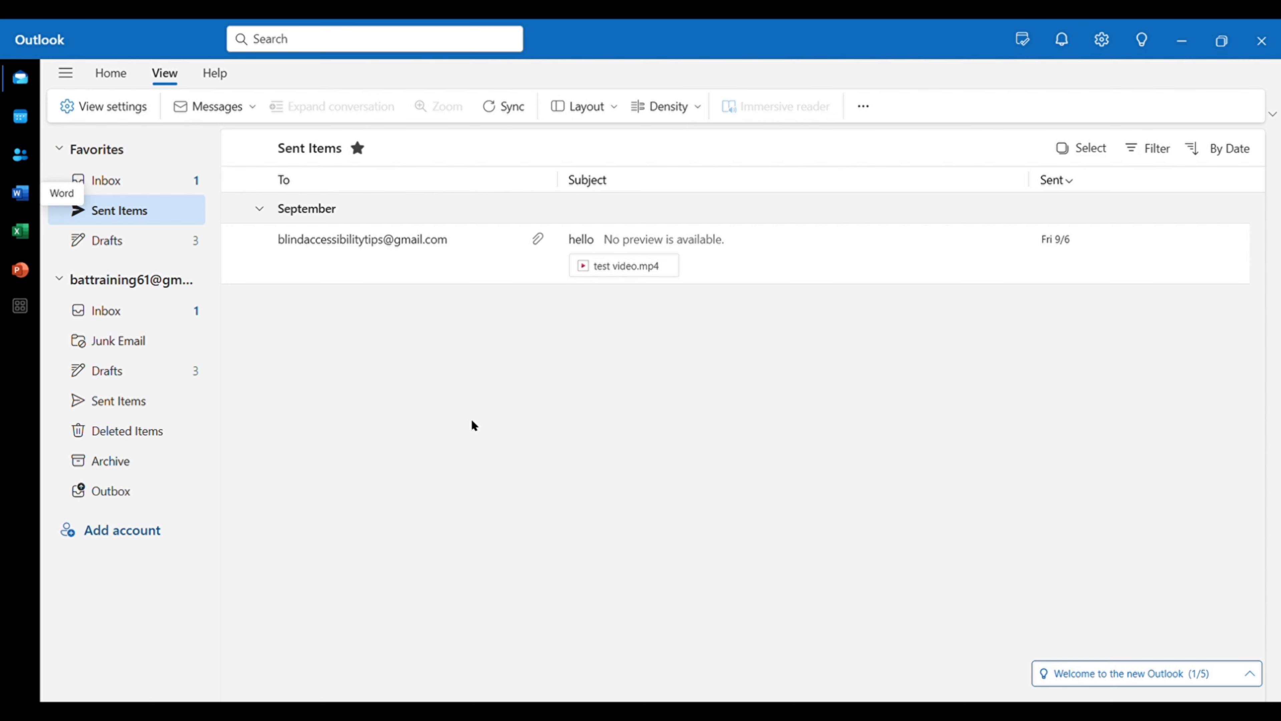
{"action": "key", "text": "Down"}
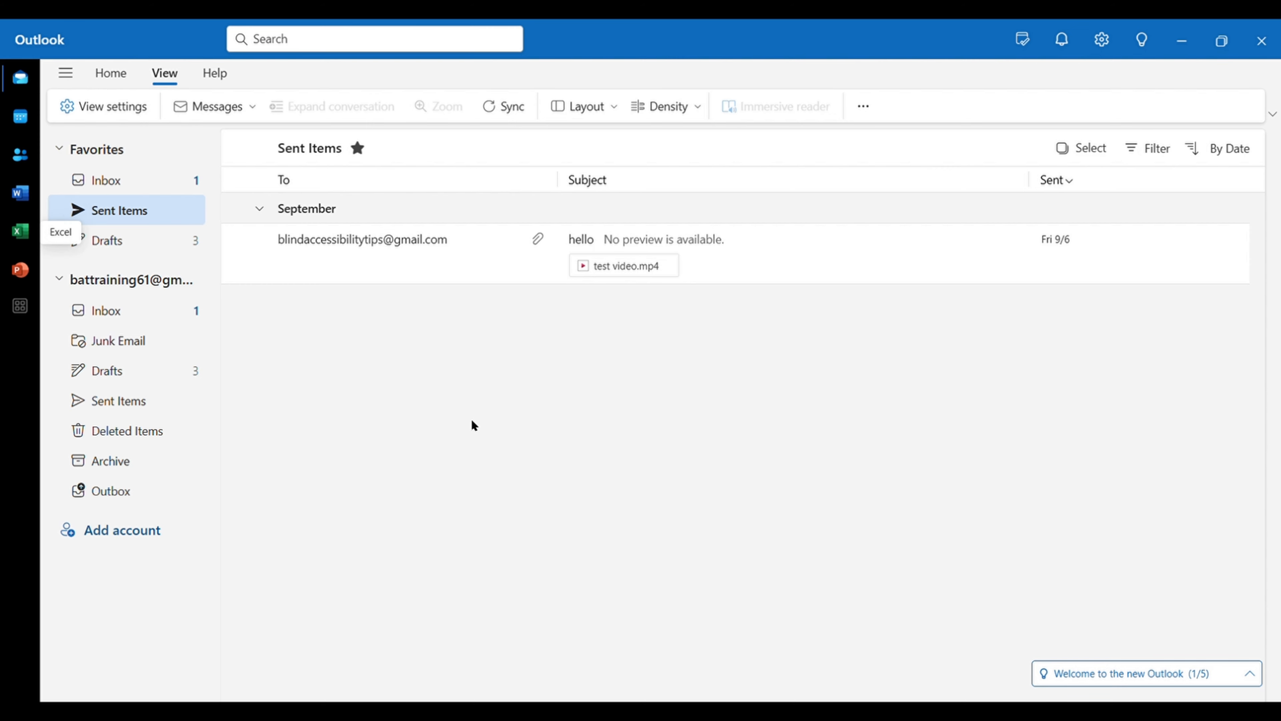
{"action": "key", "text": "Down"}
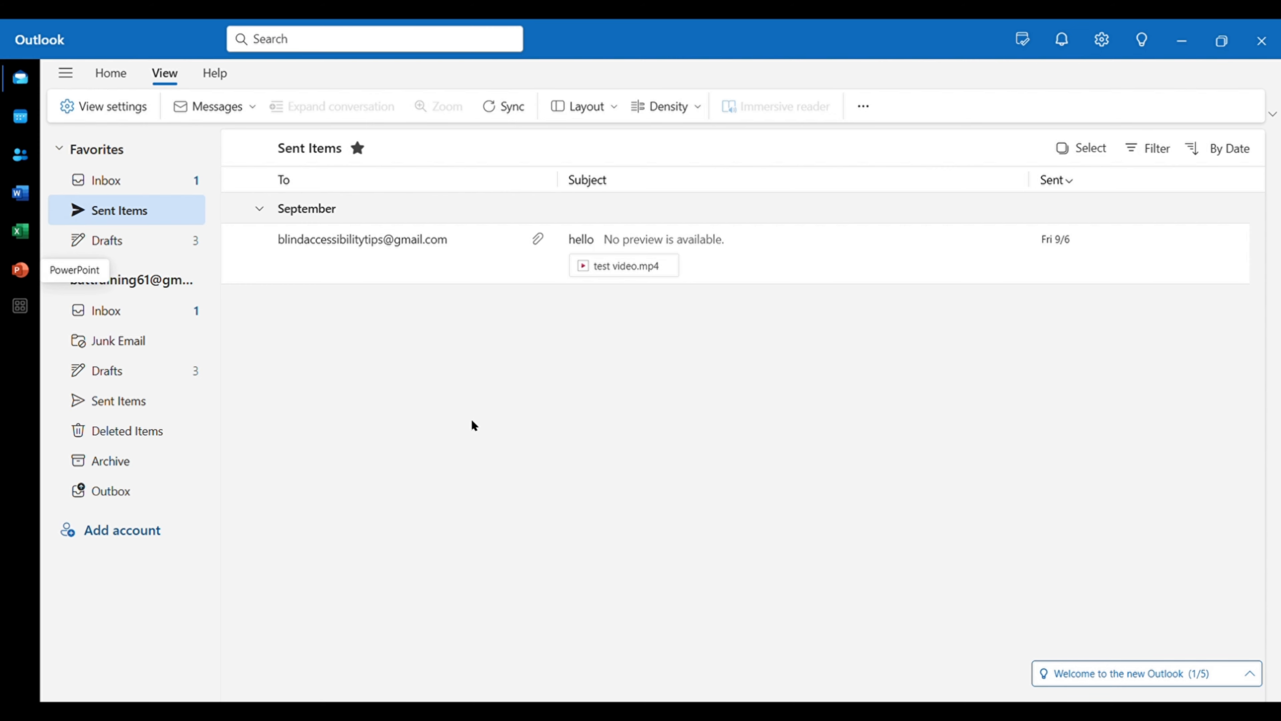
{"action": "key", "text": "Down"}
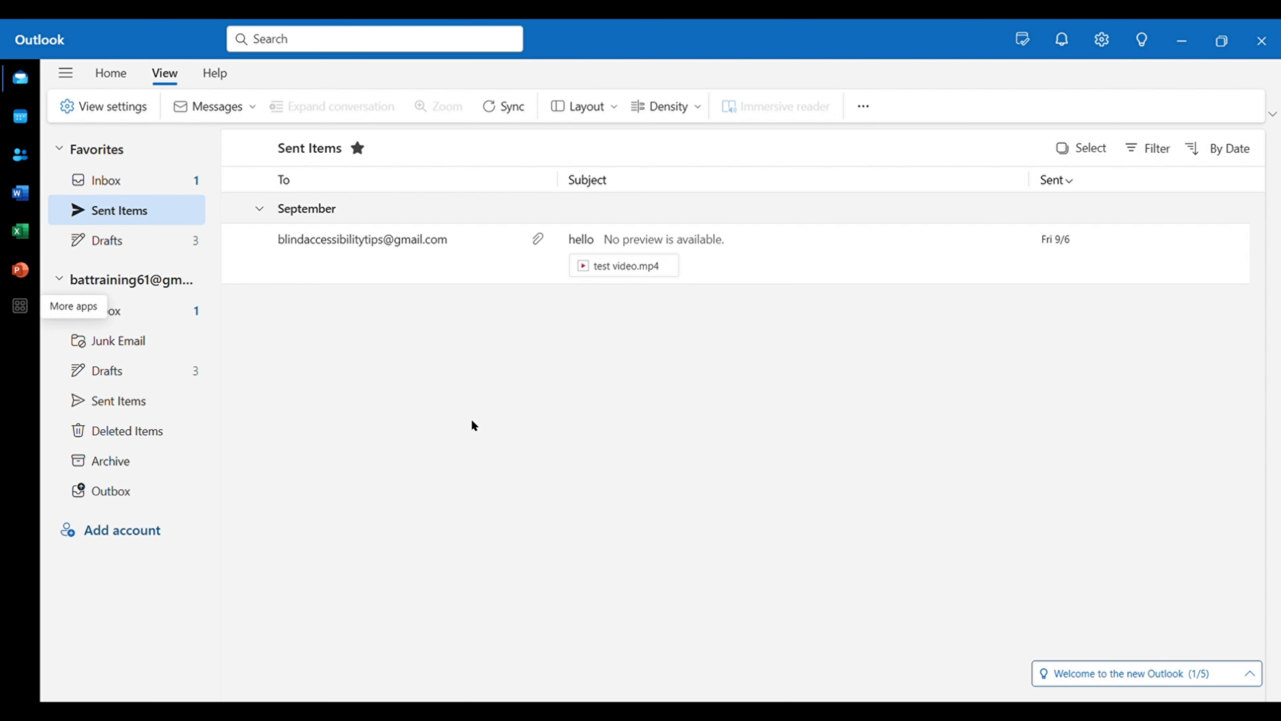
{"action": "key", "text": "ctrl+1"}
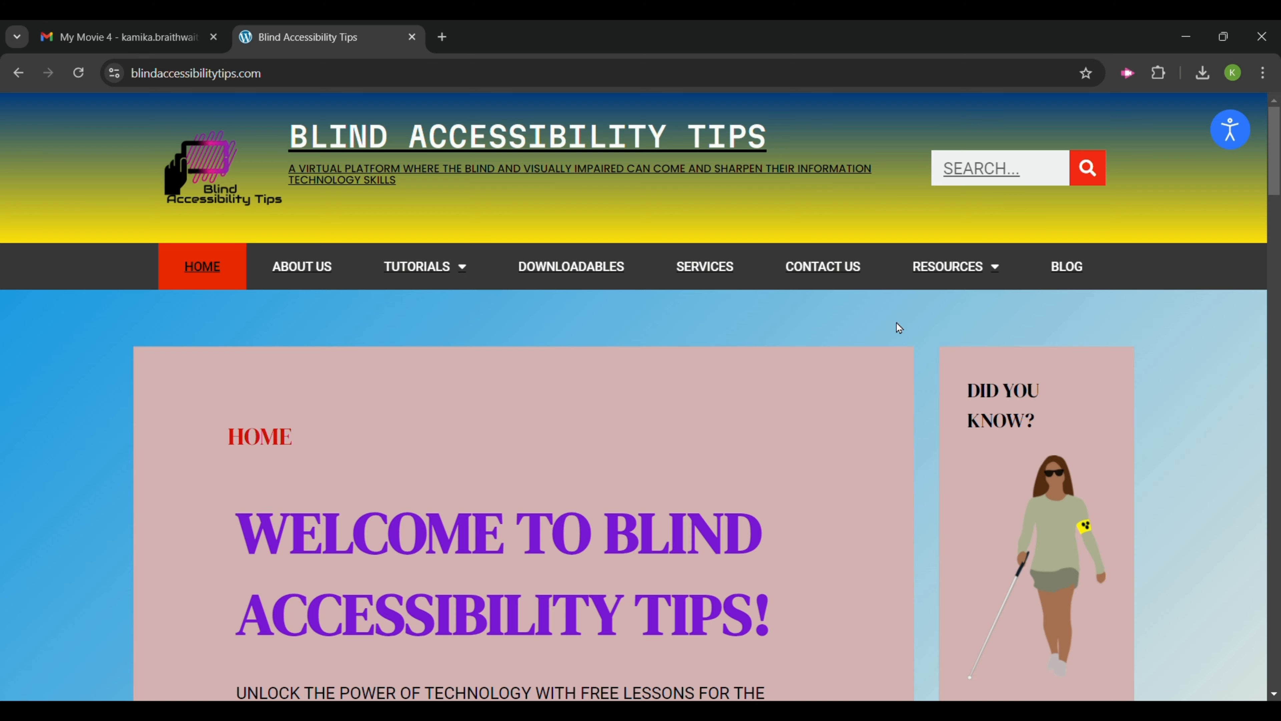
- In the web browser, read the Blind Accessibility Tips home page from the welcome heading down to the Our Tutorials section
{"action": "scroll", "coordinate": [896, 323], "scroll_direction": "down", "scroll_amount": 5}
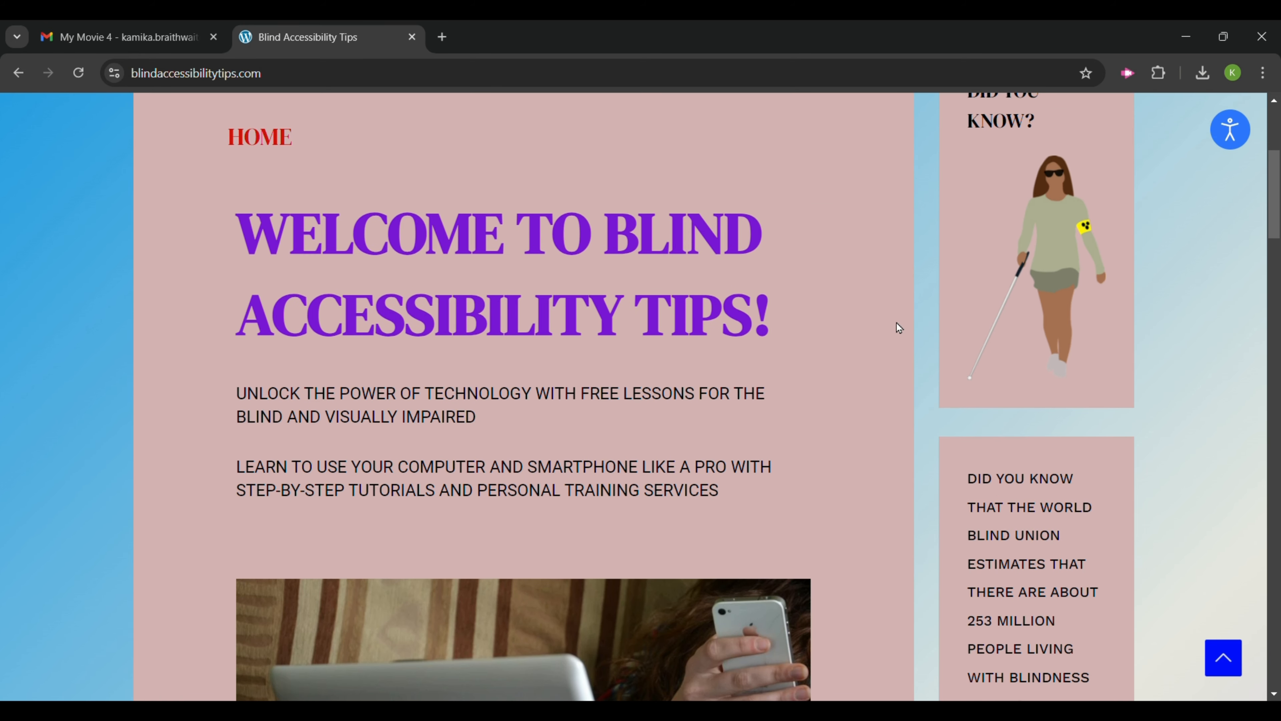
{"action": "scroll", "coordinate": [897, 326], "scroll_direction": "down", "scroll_amount": 3}
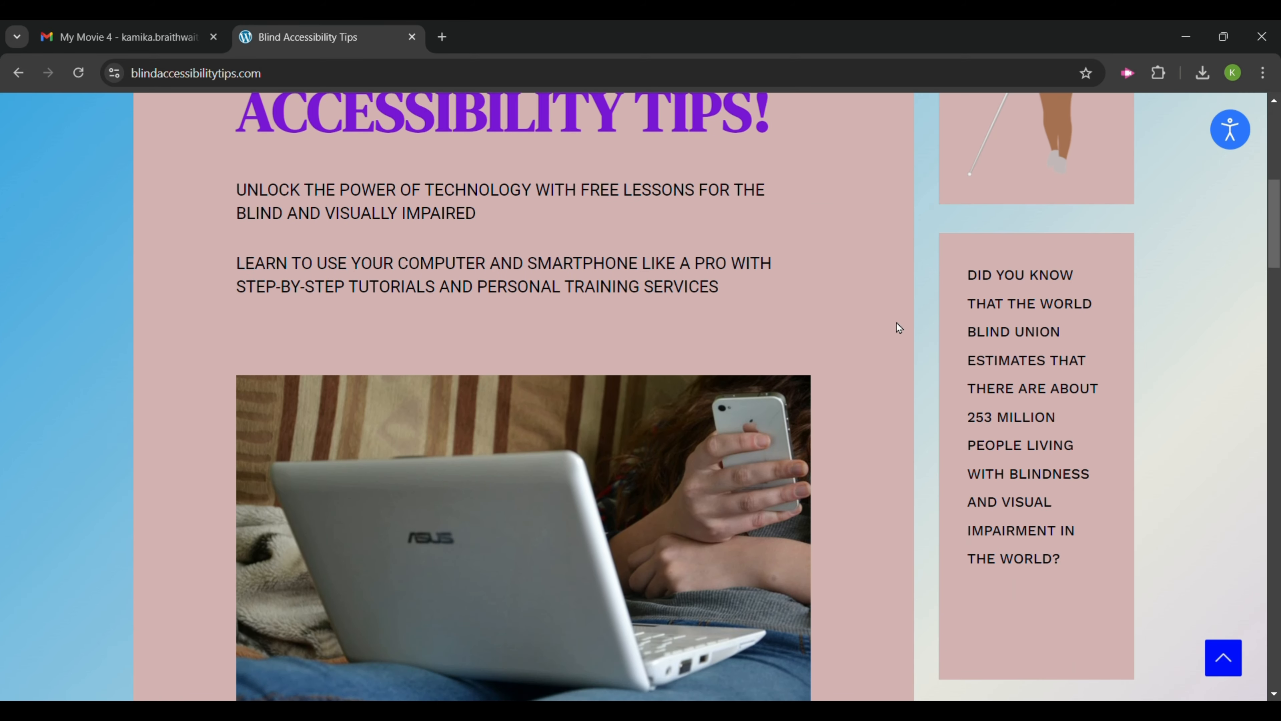
{"action": "scroll", "coordinate": [896, 323], "scroll_direction": "down", "scroll_amount": 4}
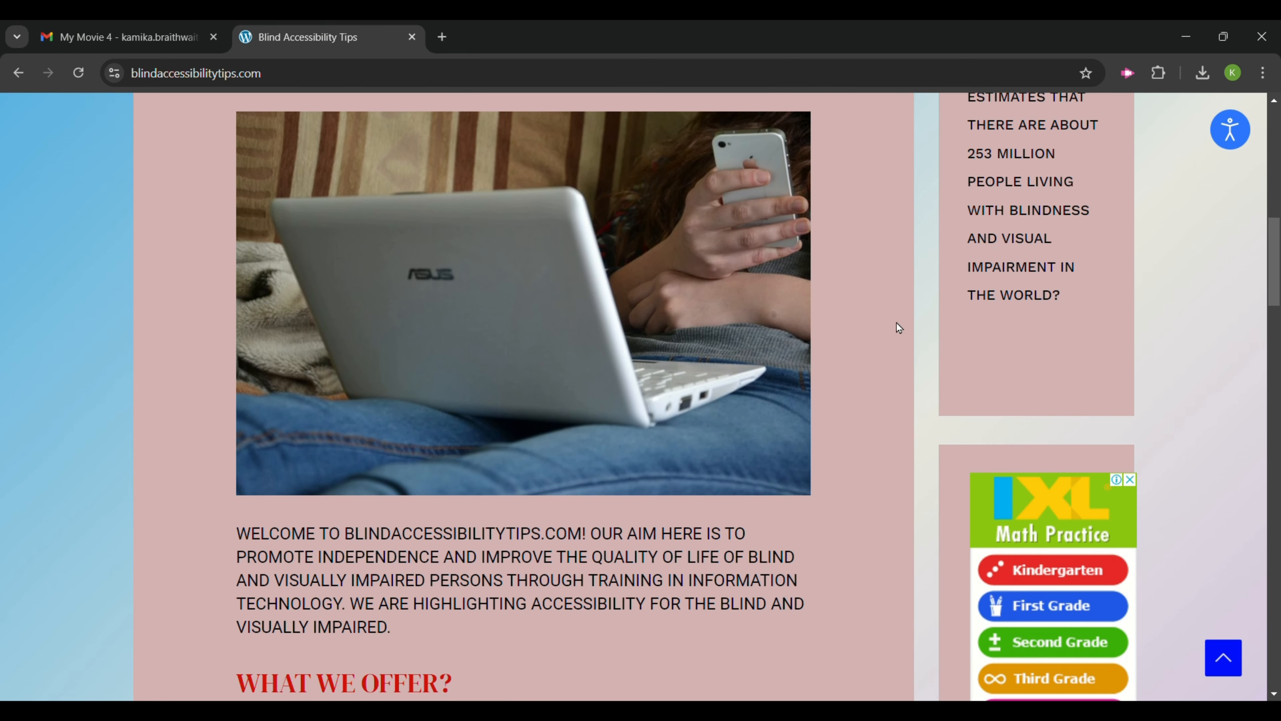
{"action": "scroll", "coordinate": [895, 323], "scroll_direction": "down", "scroll_amount": 5}
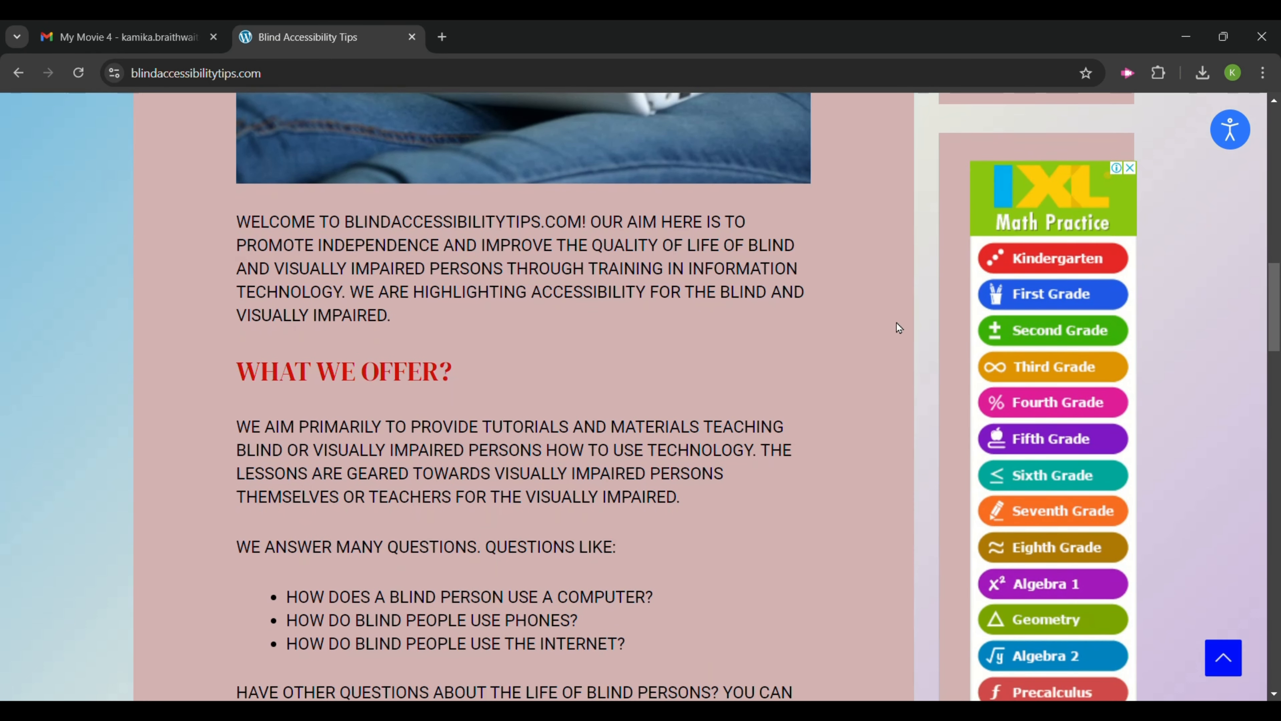
{"action": "scroll", "coordinate": [896, 323], "scroll_direction": "down", "scroll_amount": 4}
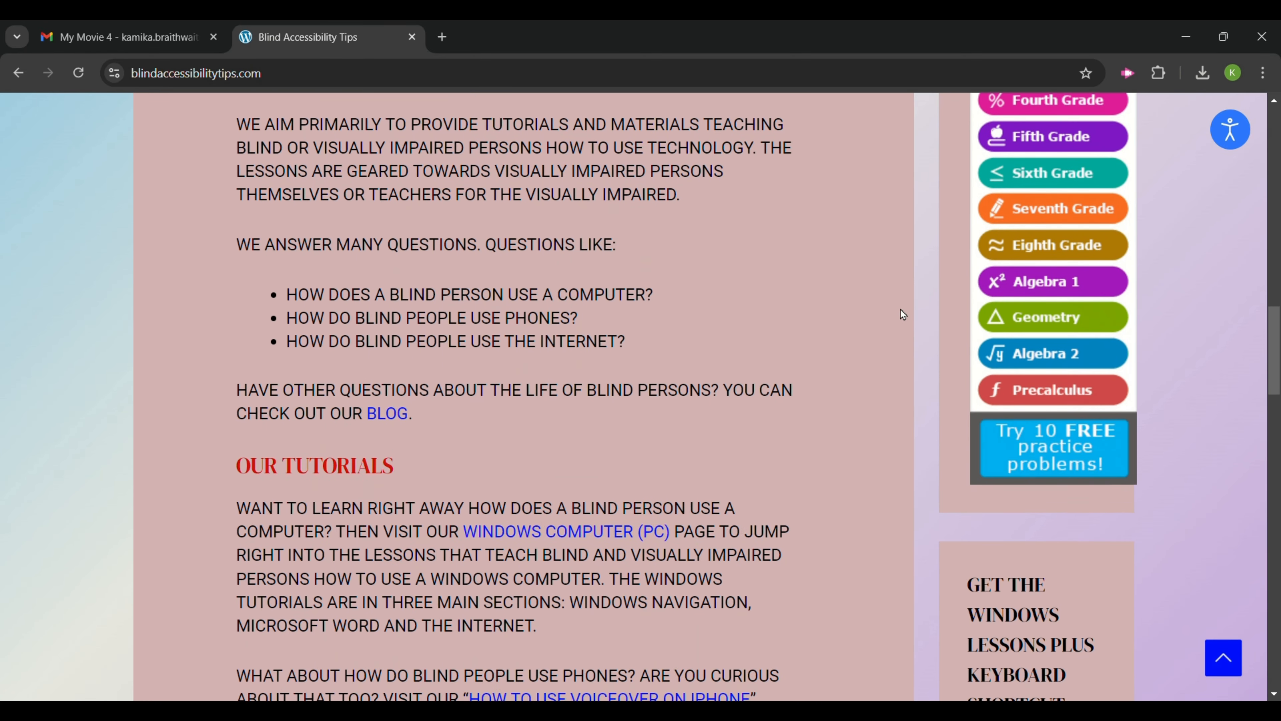